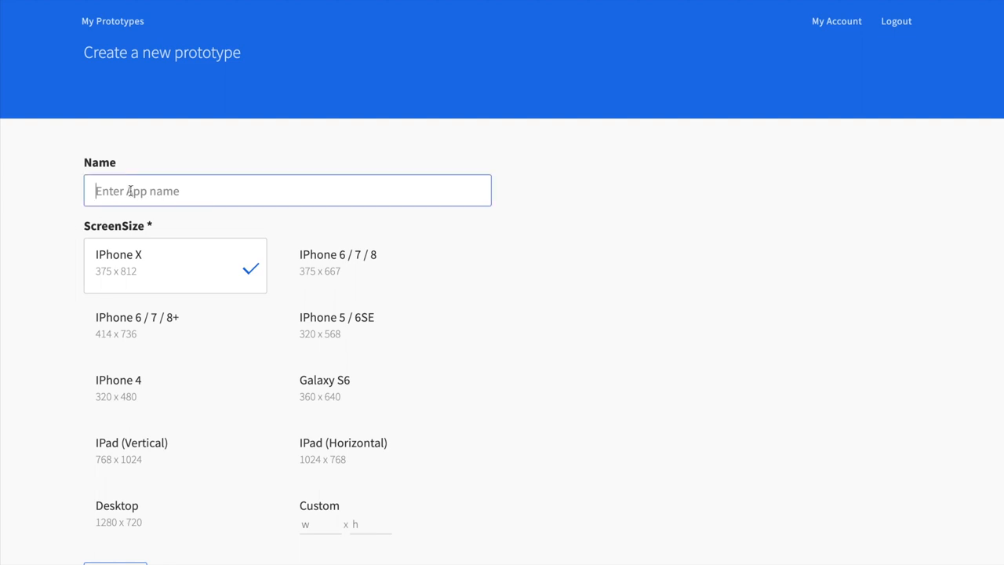
type("Data Binding Demo")
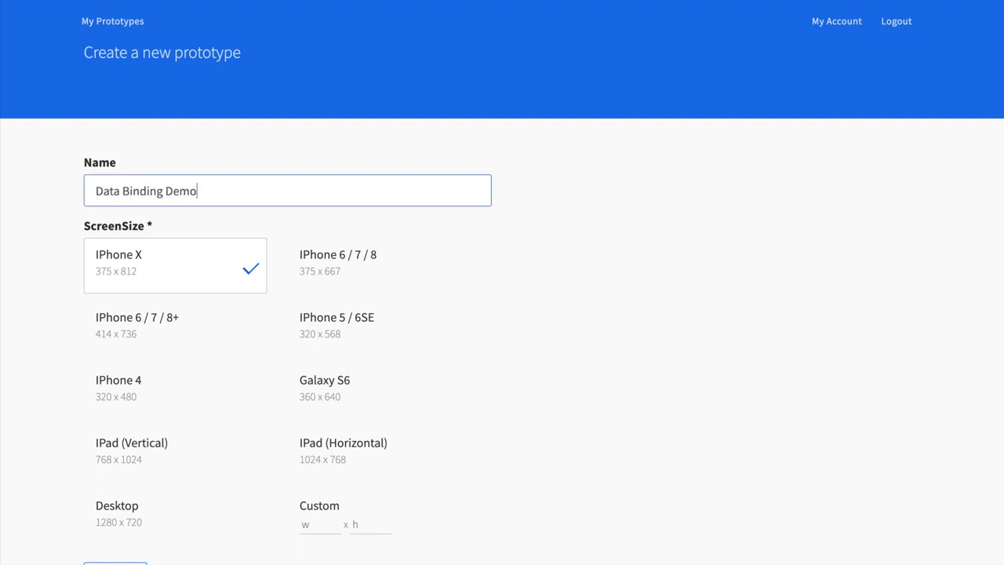
Choose the iPhone 6/7/8 screen size for the new Data Binding Demo prototype
left_click(359, 253)
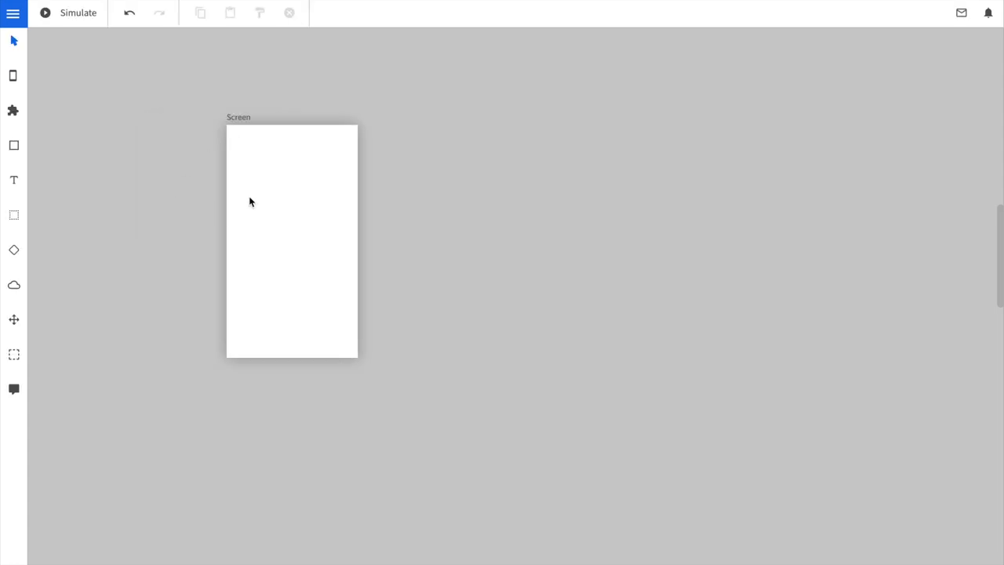
Place a text box and a Click Me button below it, widening the button to 200
key("ctrl+l")
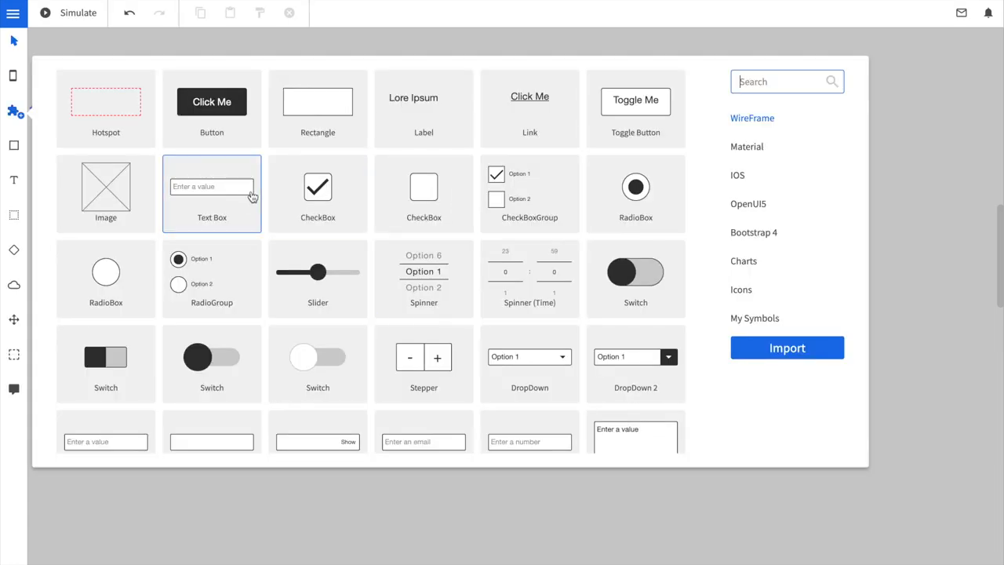
double_click(212, 193)
left_click(287, 141)
key("ctrl+l")
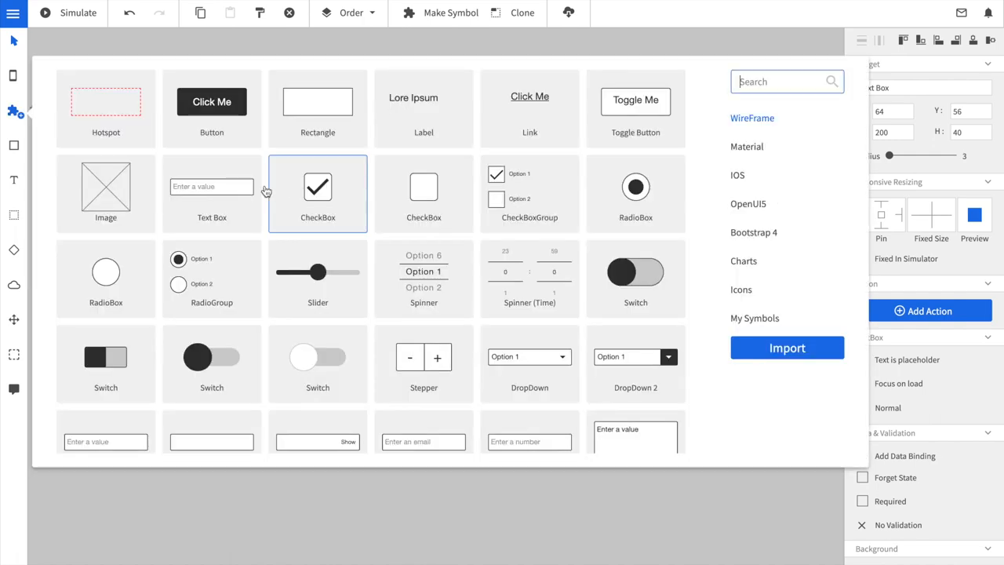
double_click(205, 101)
left_click(268, 182)
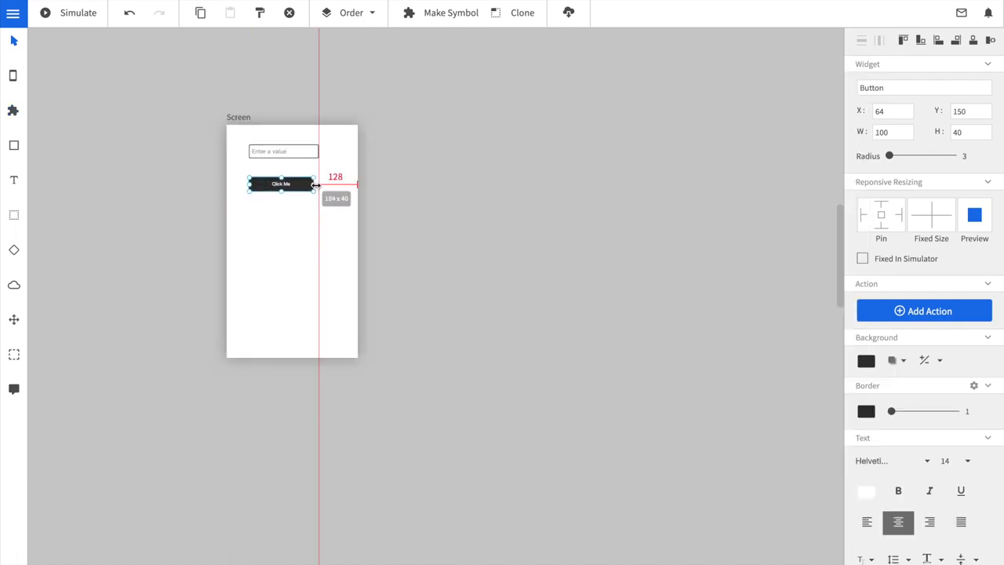
left_click_drag(290, 185, 321, 187)
Add an empty second screen and link the Click Me button to Screen 1
key("ctrl+m")
left_click(149, 149)
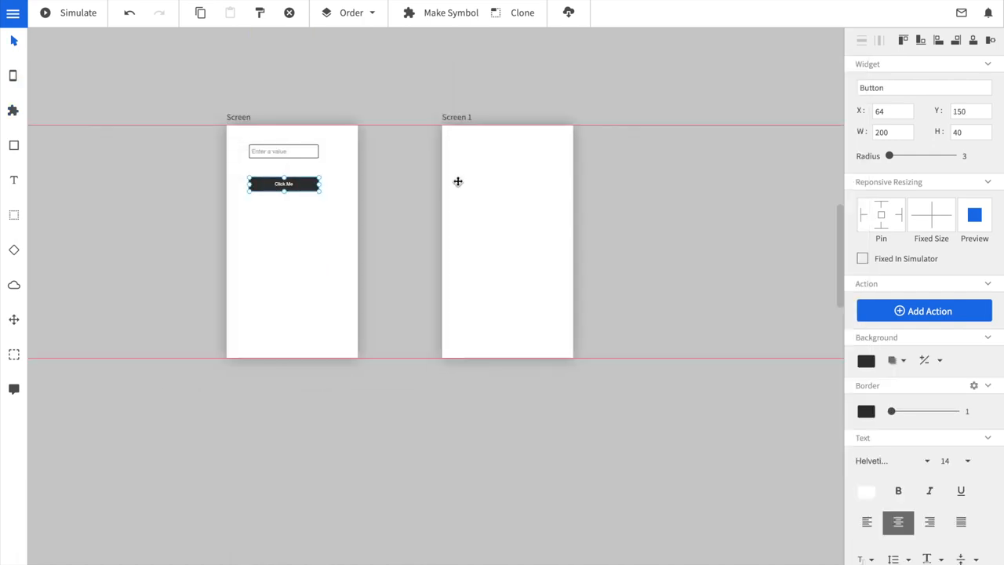
left_click(924, 311)
left_click(784, 276)
left_click(474, 212)
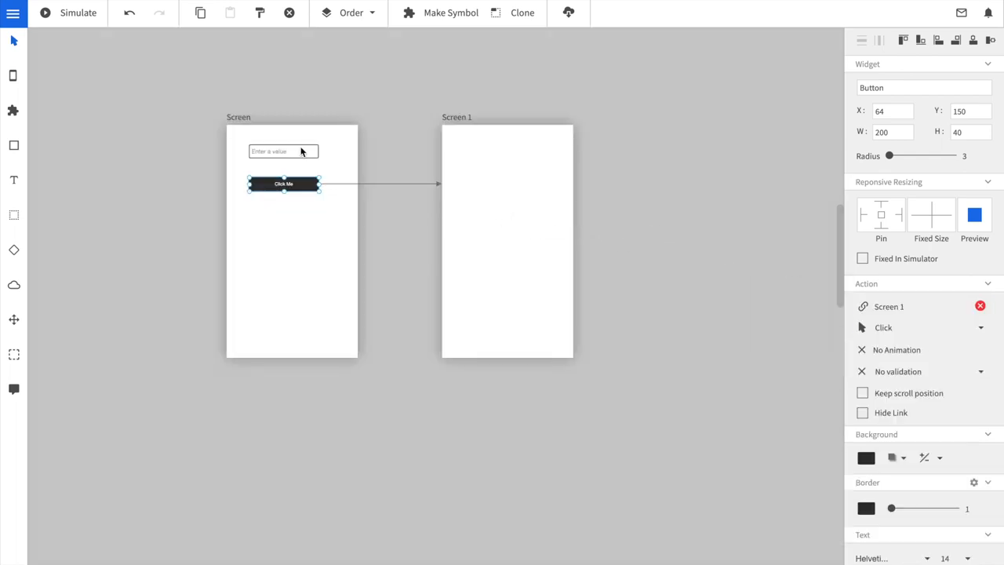
left_click(301, 152)
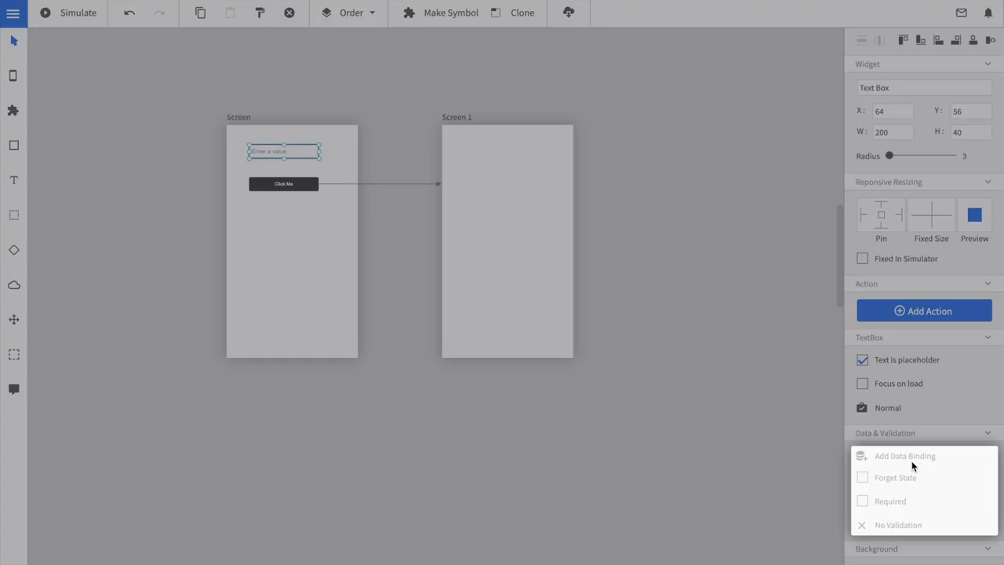
Bind the text box to a new In & out variable 'name' and paste a copy onto Screen 1
left_click(913, 460)
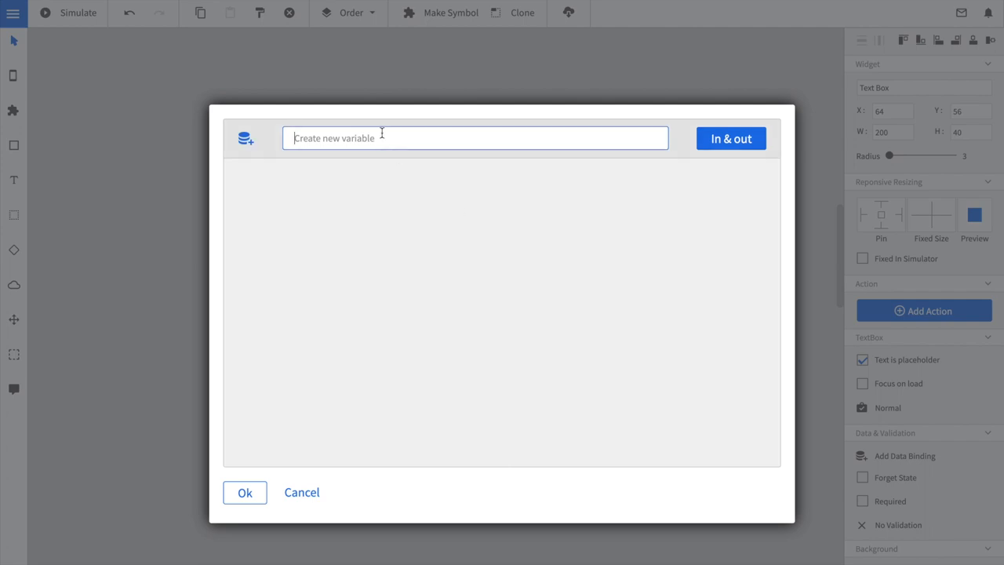
type("name")
left_click(729, 146)
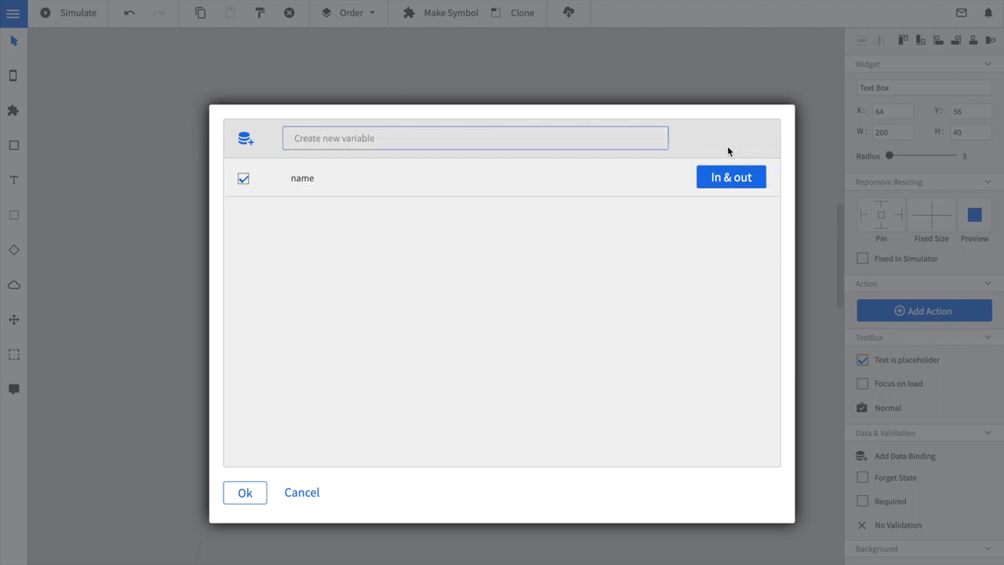
left_click(245, 493)
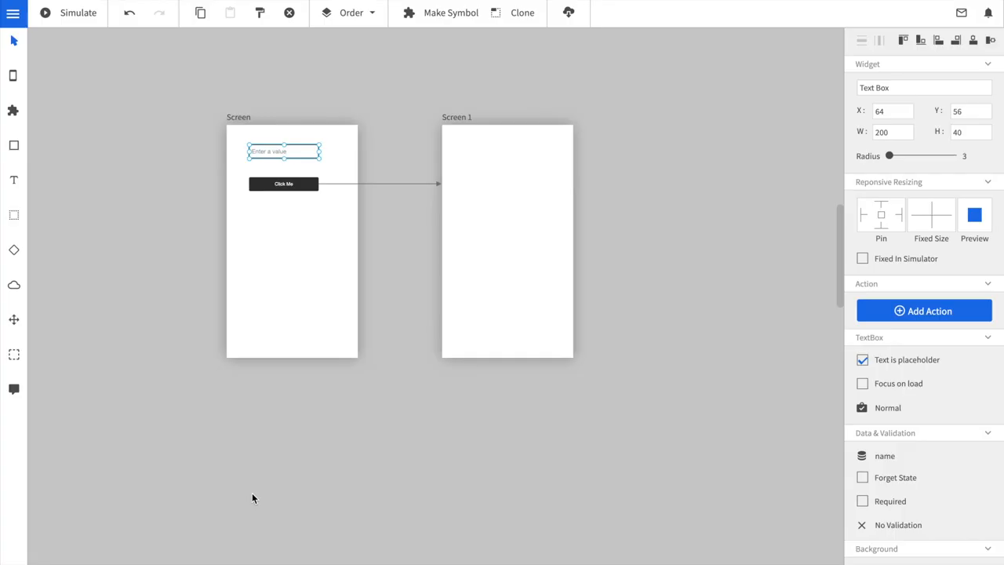
key("ctrl+v")
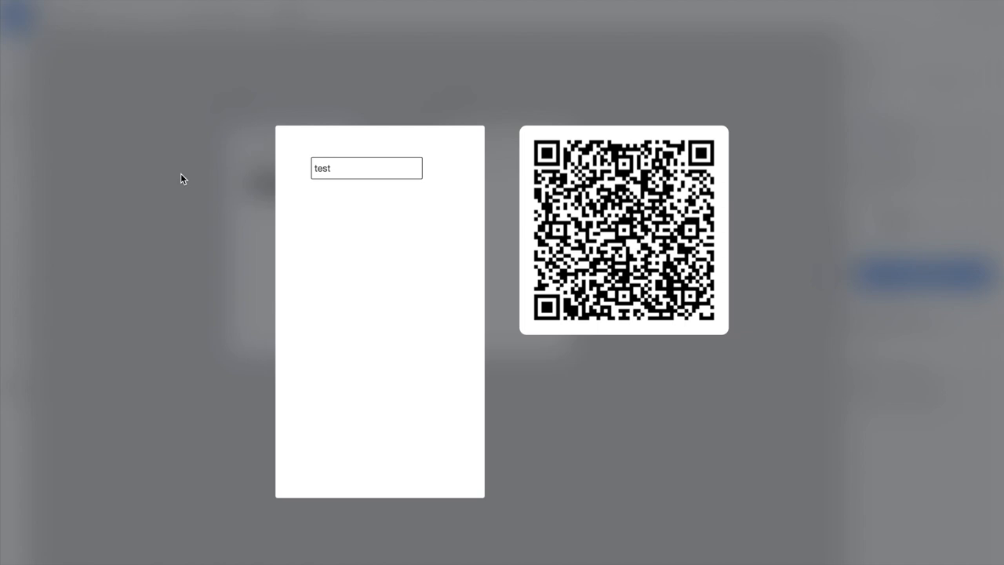
Close the simulator after entering test into the text box
left_click(181, 178)
Move the Click Me button lower and place an enlarged radio group above it
left_click_drag(298, 182, 299, 308)
left_click(12, 110)
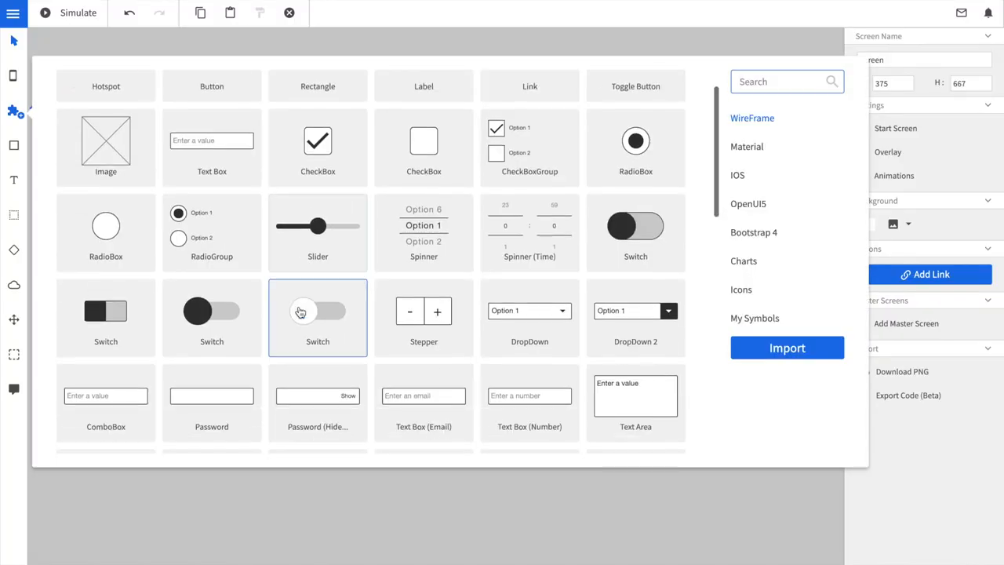
left_click(298, 310)
left_click(267, 165)
left_click_drag(318, 219, 319, 279)
Set the radio group's options to Blue, Yellow, Red, Green, Black and Orange
left_click(887, 360)
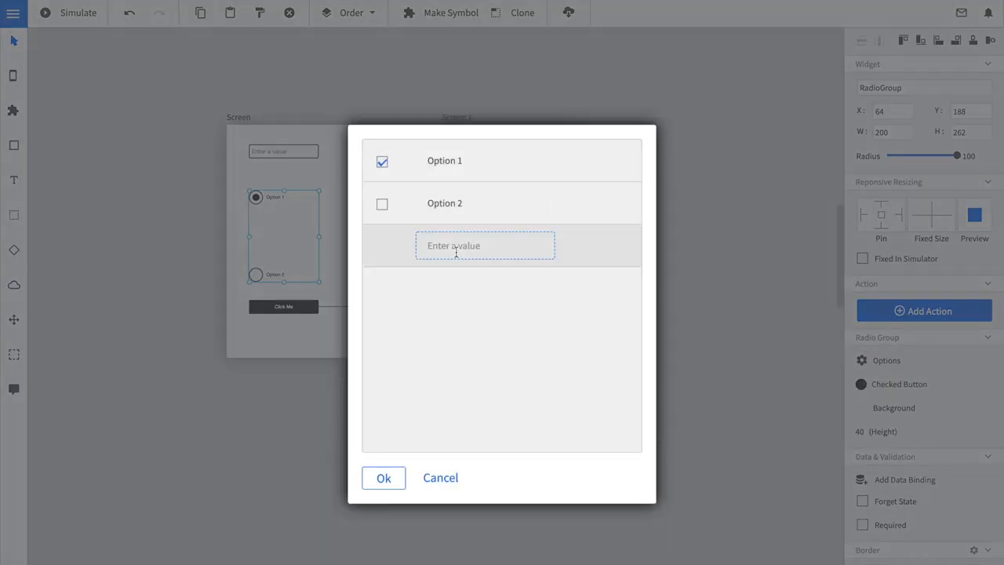
double_click(444, 161)
type("Blue")
double_click(443, 202)
type("Ze")
key("BackSpace")
key("BackSpace")
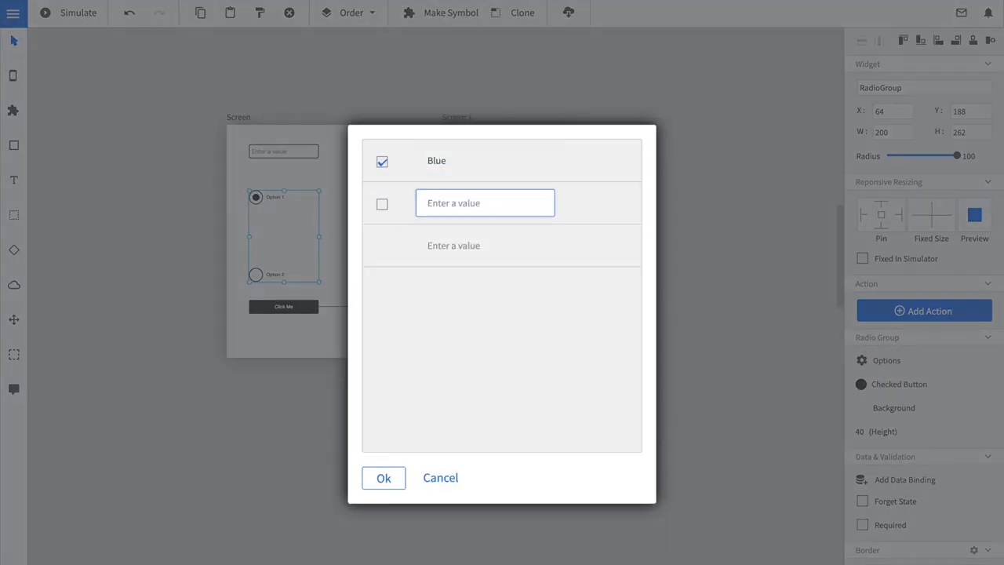
type("Yellow")
key("Return")
type("Red")
key("Return")
type("Green")
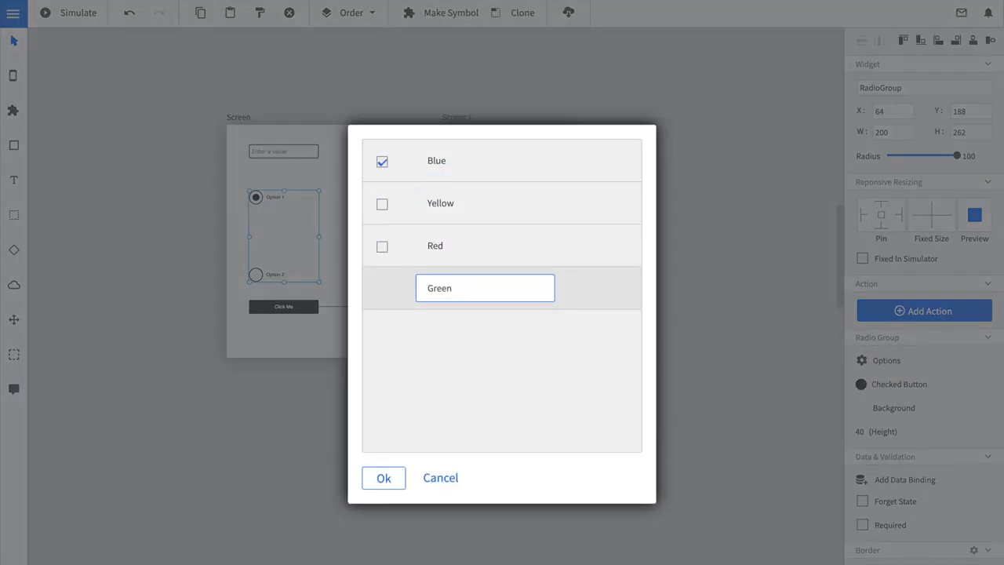
key("Return")
type("Black")
key("Return")
type("Orn")
key("BackSpace")
type("ange")
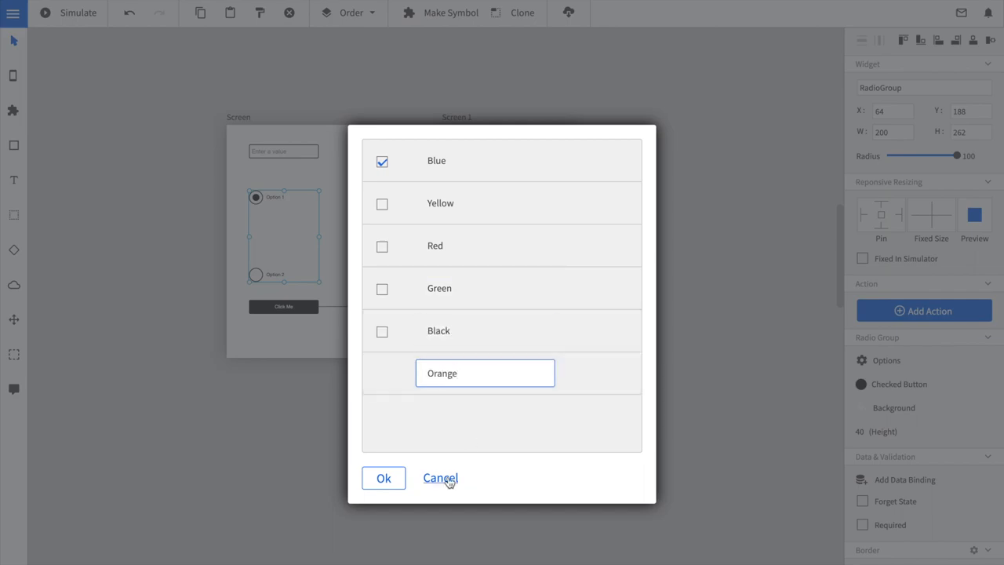
left_click(384, 478)
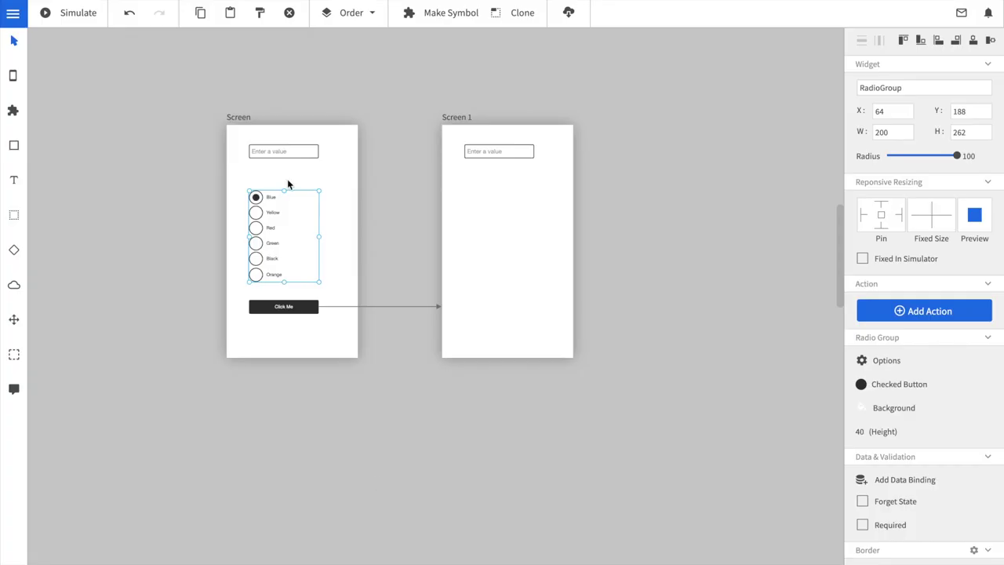
Bind the radio group to a new In & out variable named color
left_click(867, 479)
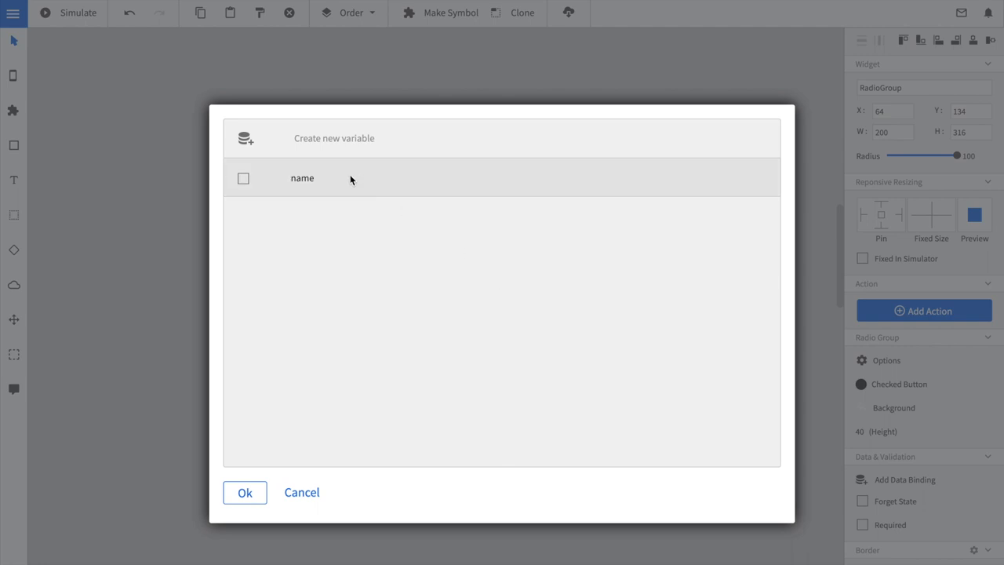
left_click(377, 138)
type("color")
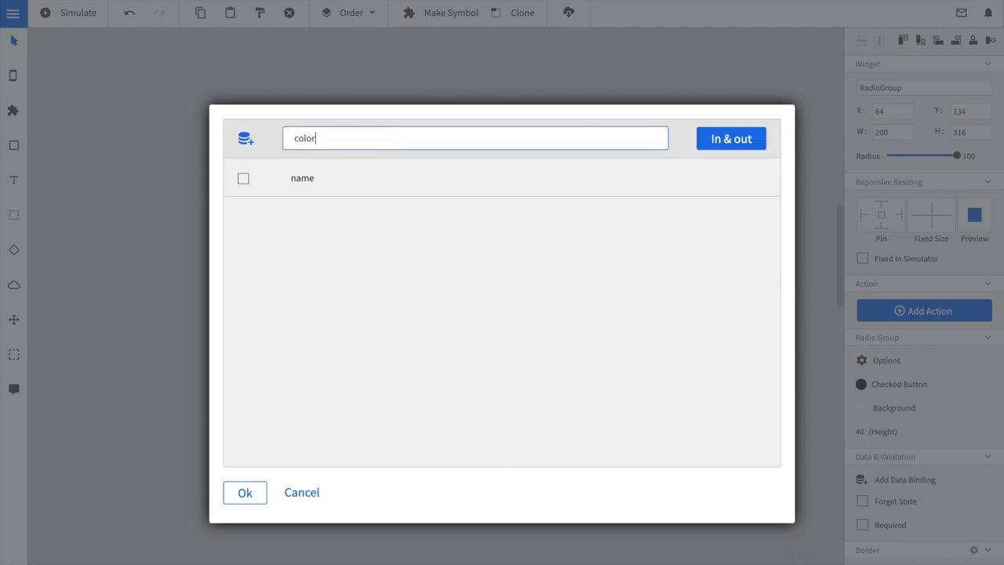
left_click(731, 138)
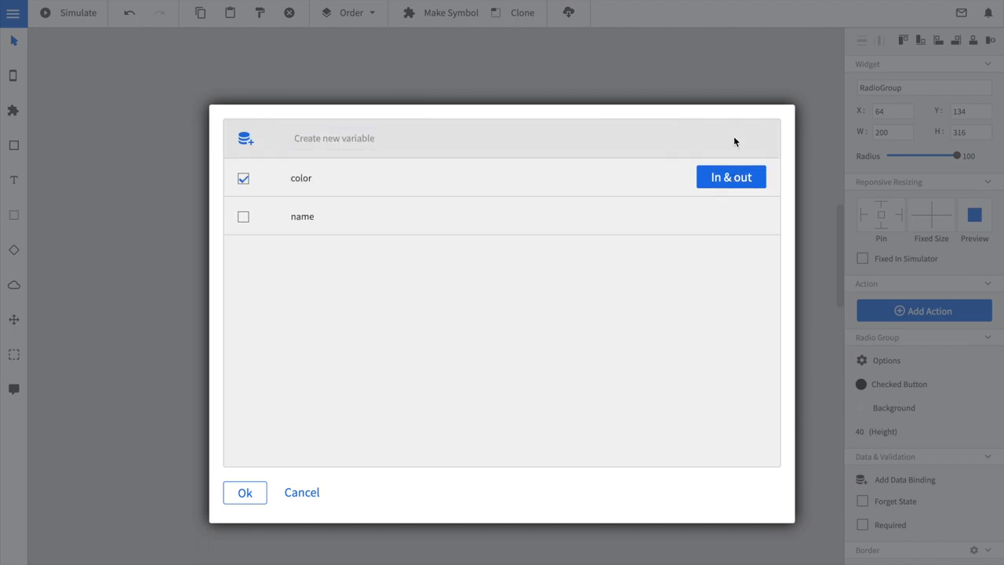
left_click(245, 493)
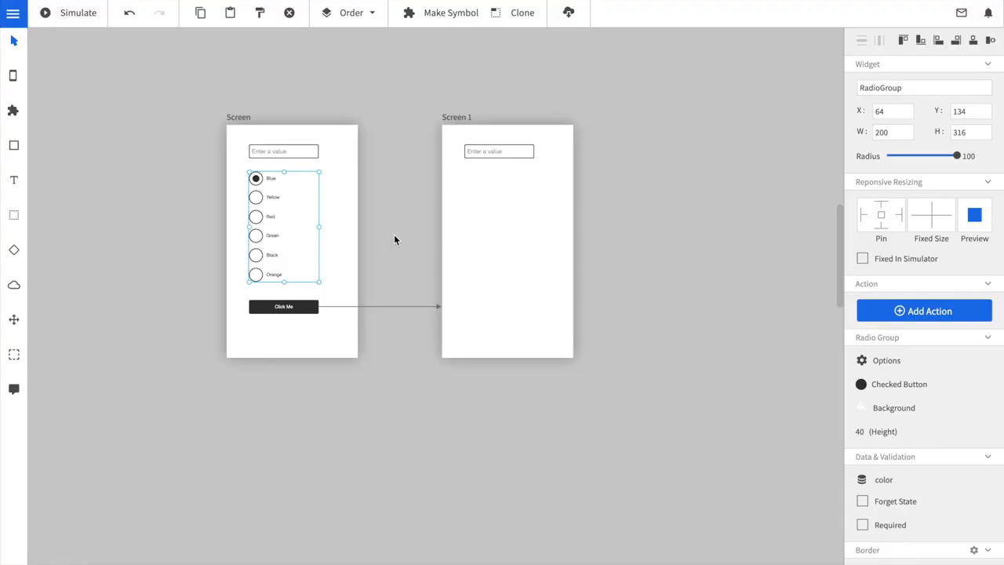
Add a second text box to Screen 1 and bind it to the color variable
key("w")
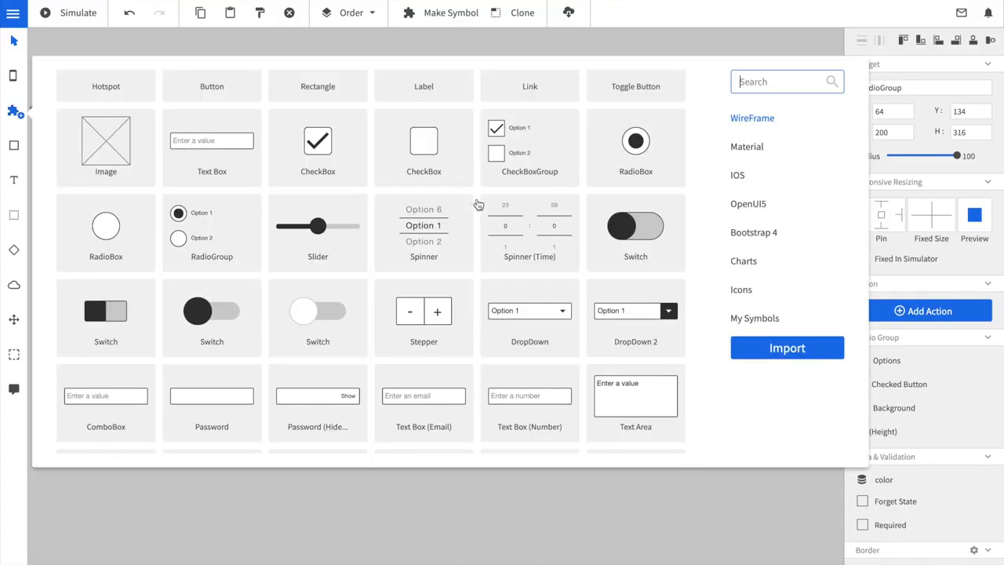
mouse_move(235, 196)
left_mouse_down()
mouse_move(484, 194)
mouse_move(471, 180)
left_mouse_up()
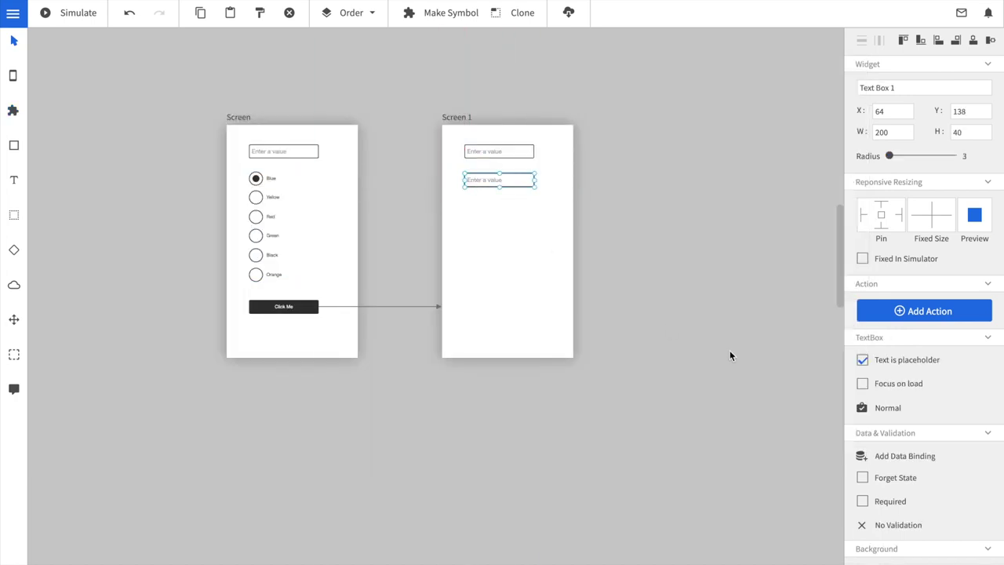
left_click(911, 458)
left_click(243, 178)
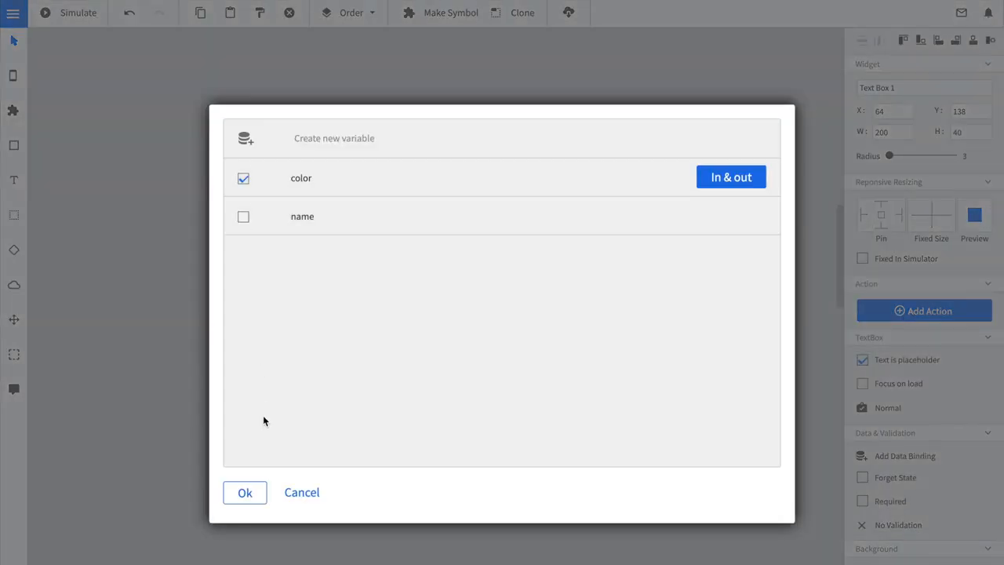
left_click(245, 493)
left_click(319, 258)
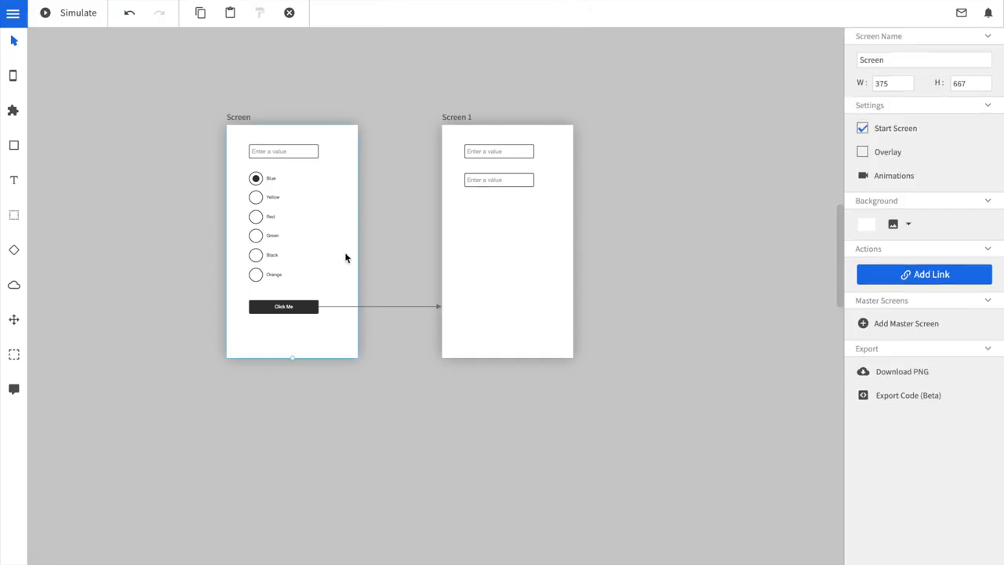
left_click(79, 13)
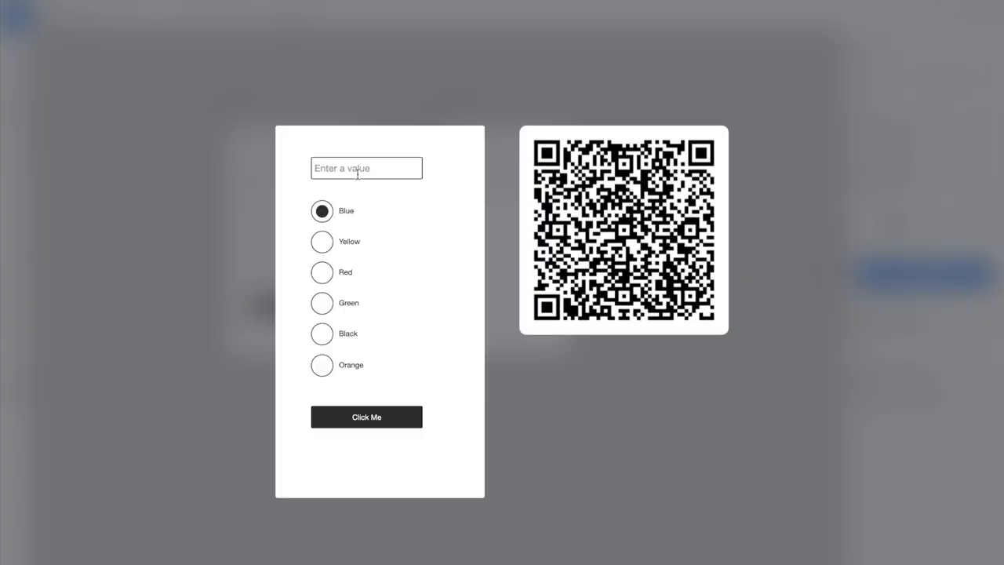
left_click(357, 169)
type("test 2")
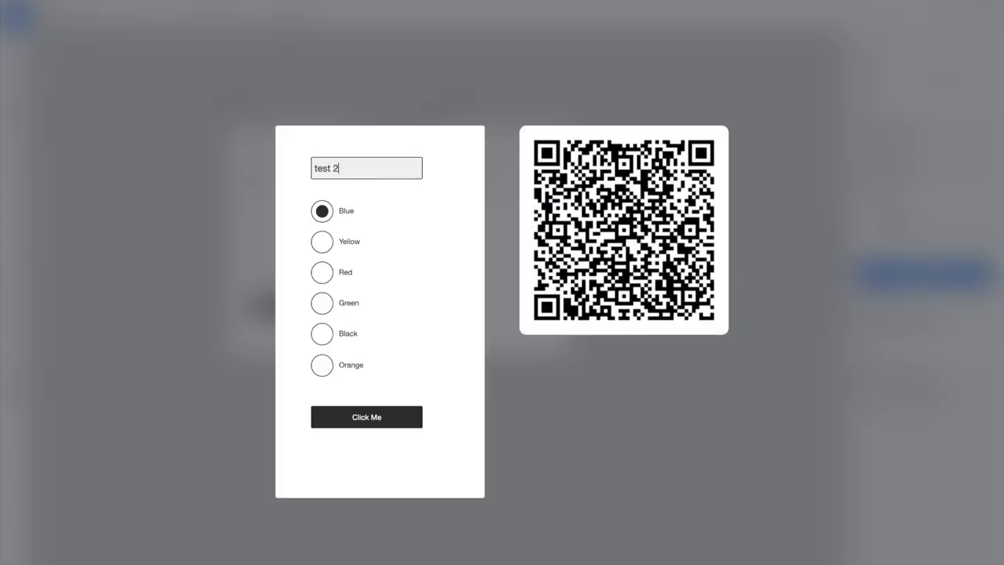
left_click(322, 242)
left_click(381, 430)
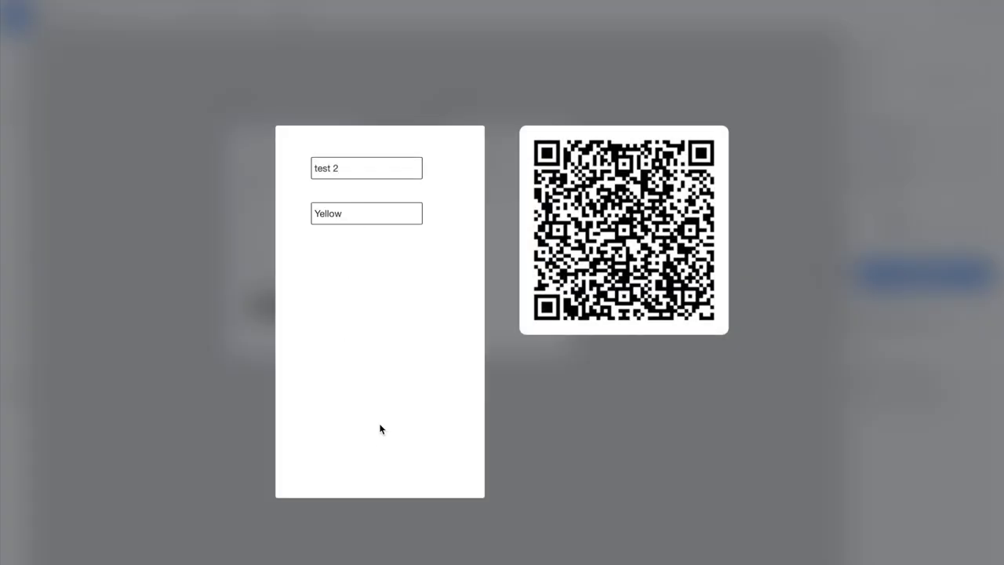
left_click(204, 359)
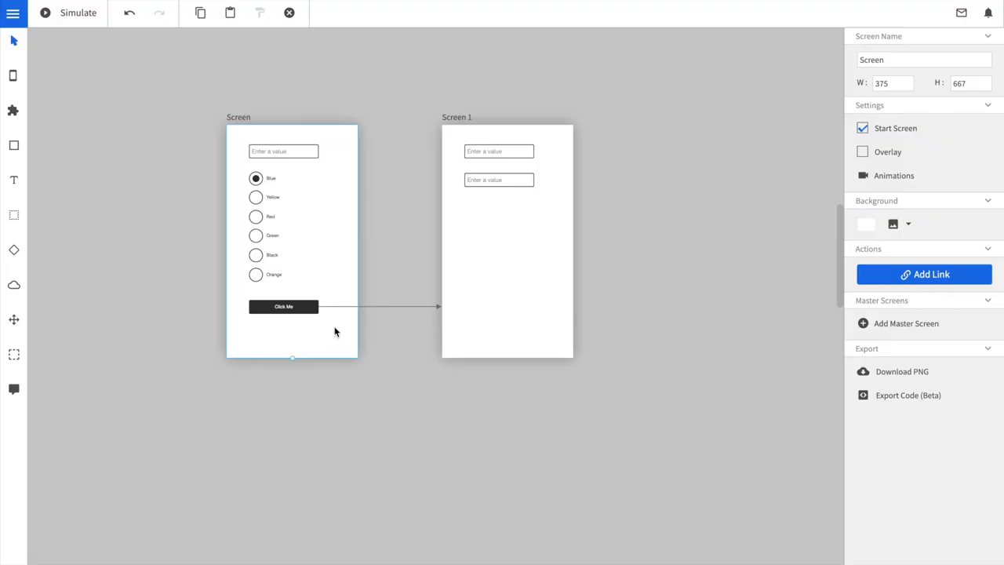
Remove the Click Me link, add a new blank screen and delete Screen 1's text boxes
left_click(309, 314)
left_click(985, 310)
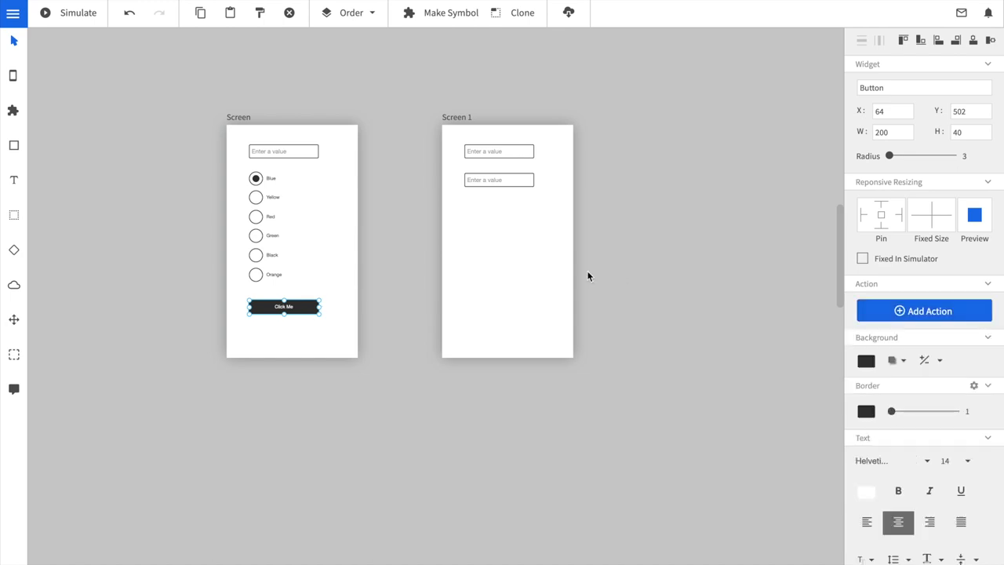
left_click(14, 75)
left_click(122, 149)
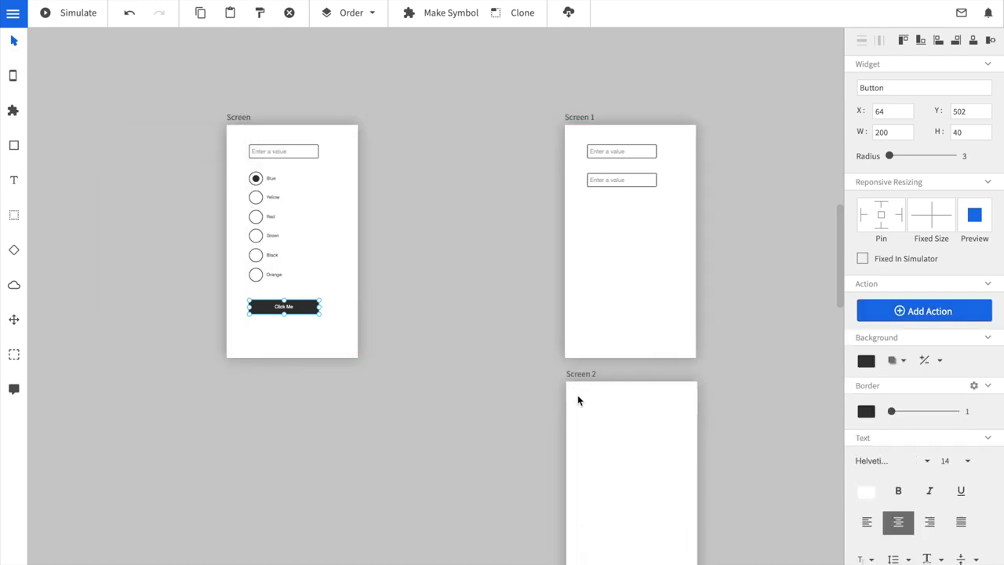
left_click(612, 291)
key("Delete")
left_click(620, 151)
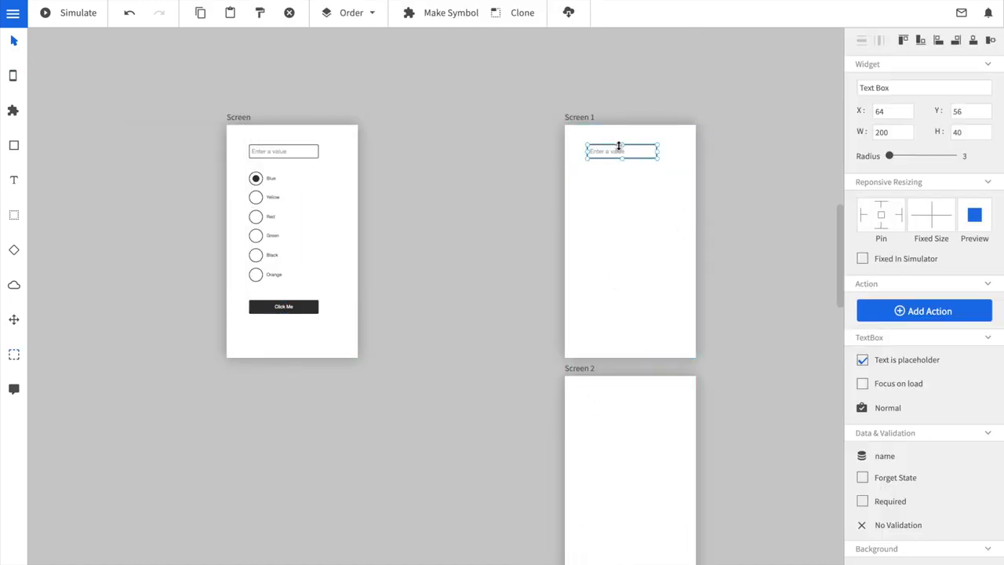
key("Delete")
left_click(627, 235)
Rename the screens Blue and Other and give the Blue screen a blue background
triple_click(924, 60)
type("Blue")
left_click(625, 421)
triple_click(924, 60)
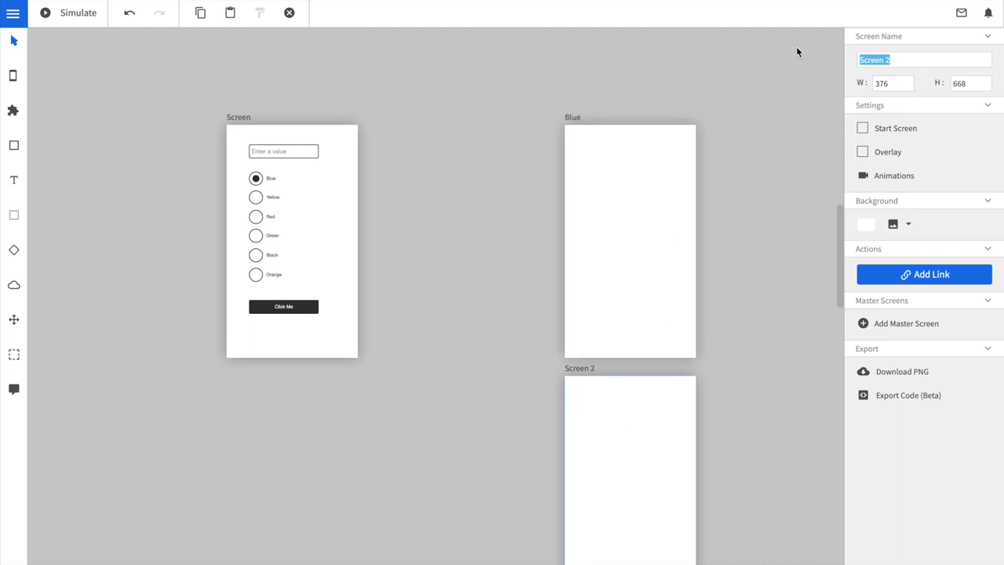
type("Other")
key("Return")
left_click(627, 236)
left_click(867, 225)
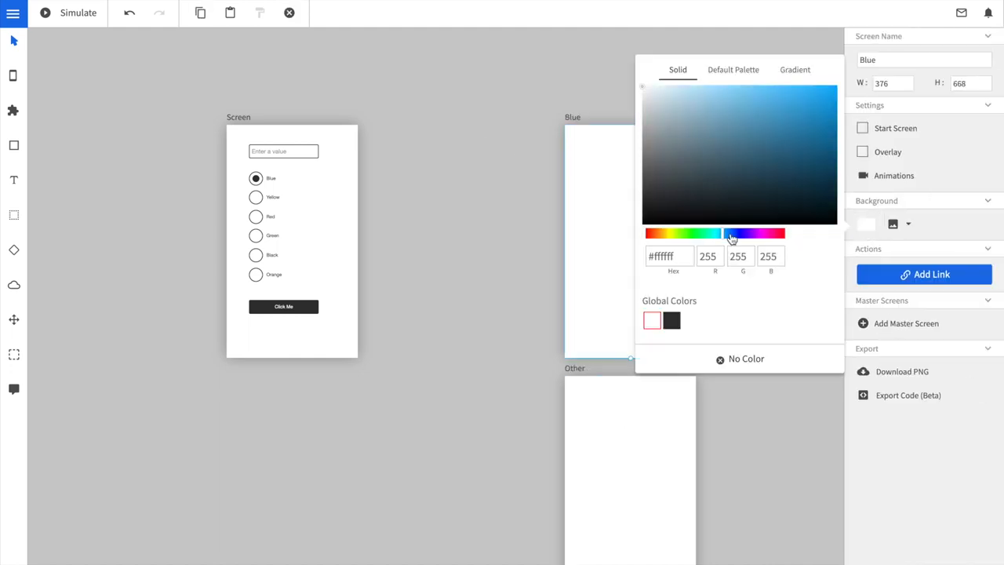
left_click(734, 233)
left_click(792, 126)
Add heading labels to the Other and Blue screens, making the Blue label white
left_click(577, 417)
key("t")
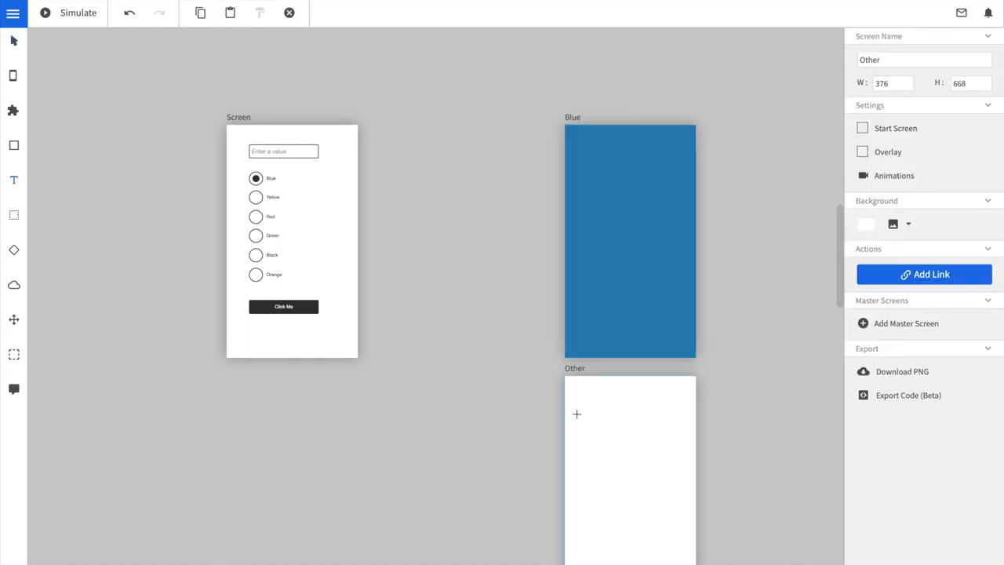
left_click(581, 412)
type("Other")
key("Escape")
key("t")
left_click(596, 181)
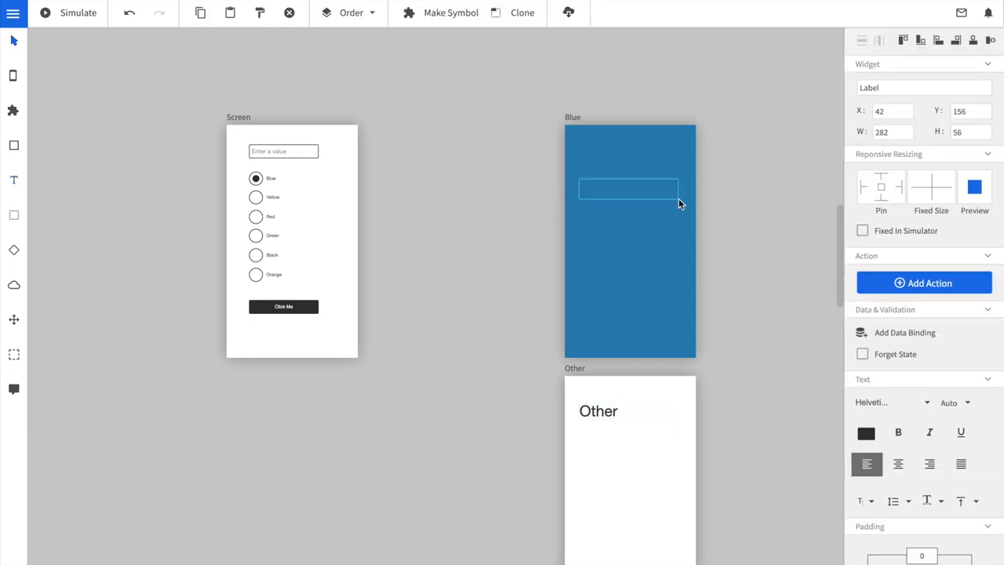
type("Blue")
left_click(868, 432)
left_click(691, 396)
left_click(465, 281)
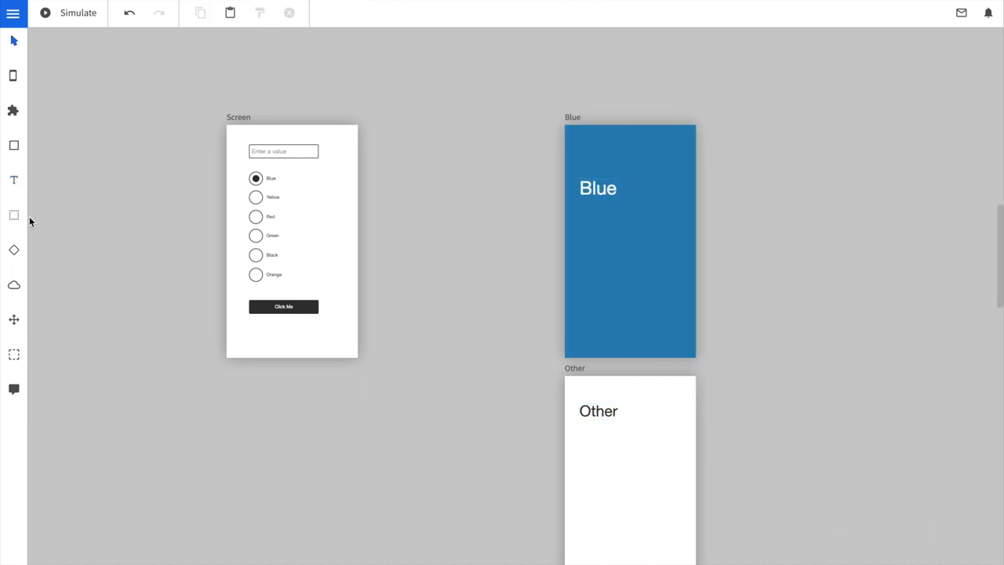
Add an Or logic node and link the Click Me button to it
left_click_drag(14, 249, 452, 249)
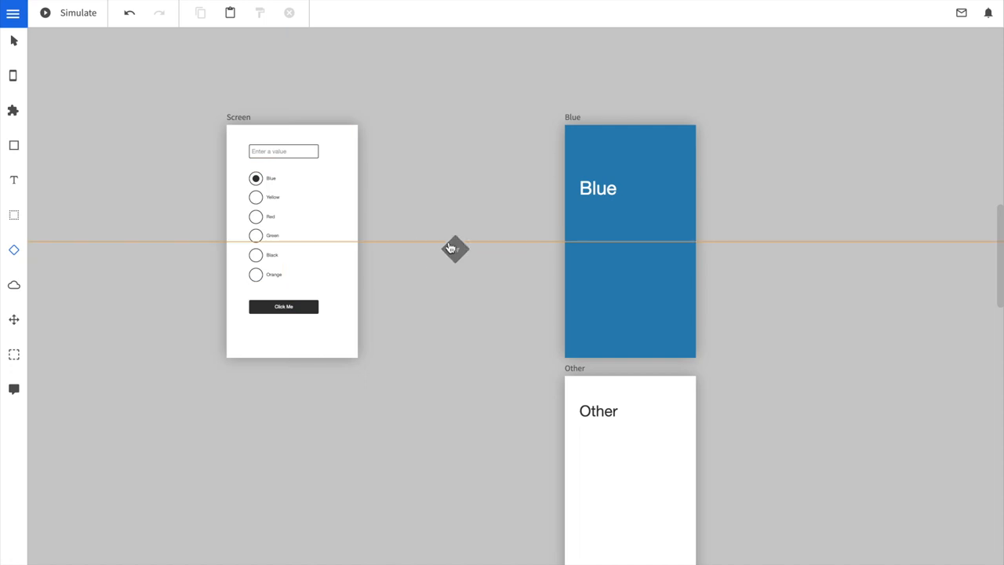
left_click(283, 306)
left_click(924, 310)
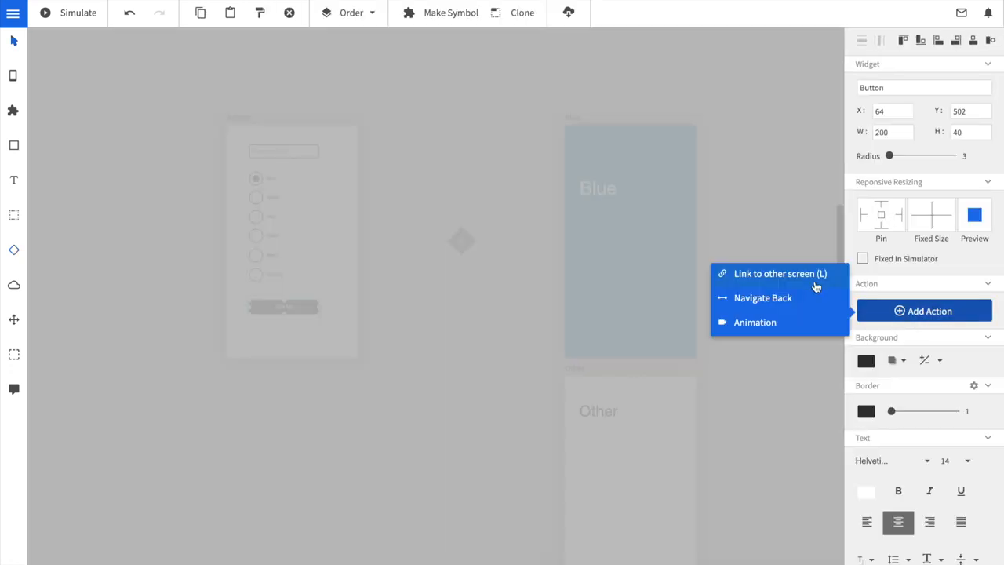
left_click(780, 273)
left_click(459, 242)
left_click_drag(459, 242, 463, 307)
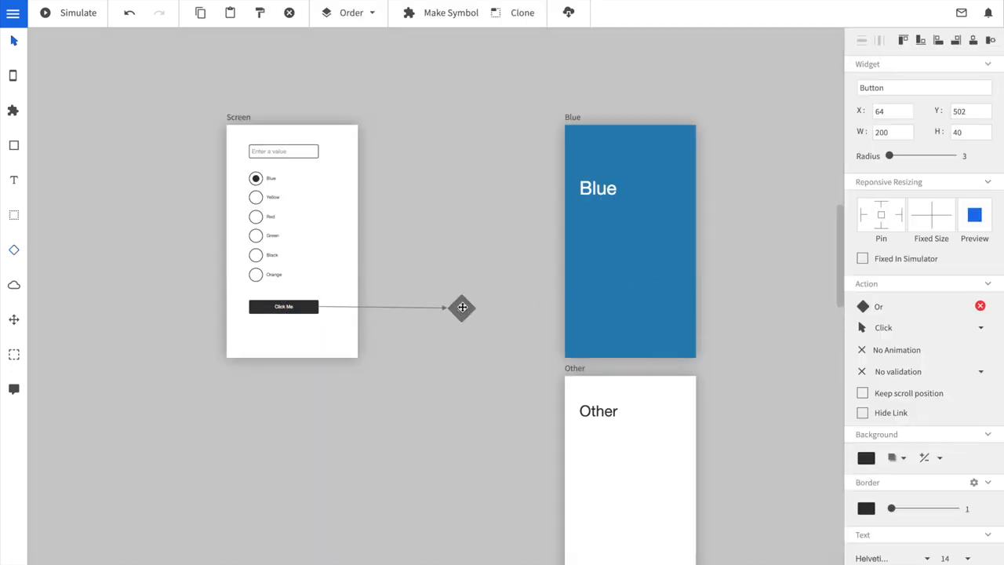
left_click(463, 308)
Link the Or node to the Blue and Other screens and start a rule on the Blue route
left_click(924, 137)
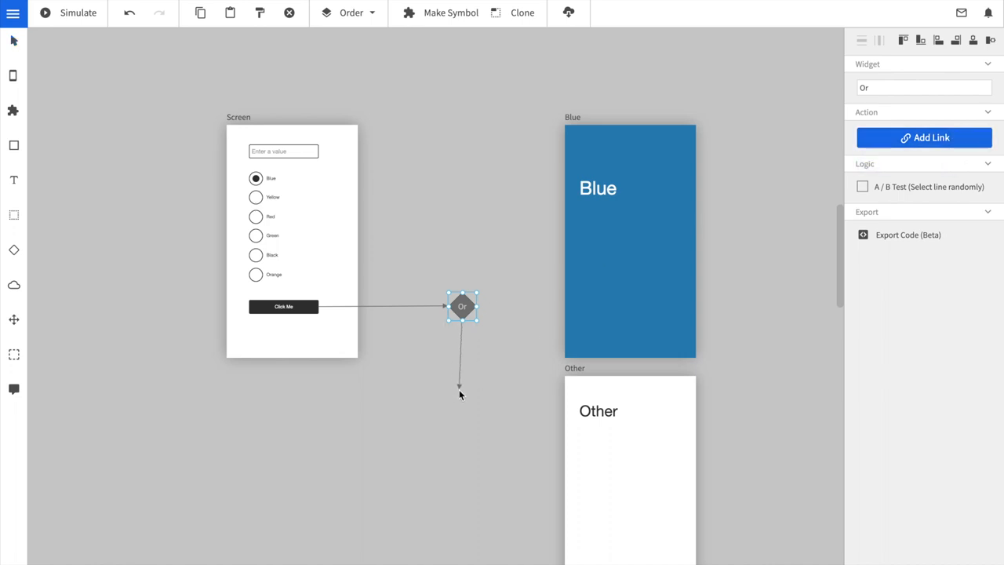
left_click(569, 293)
left_click(924, 194)
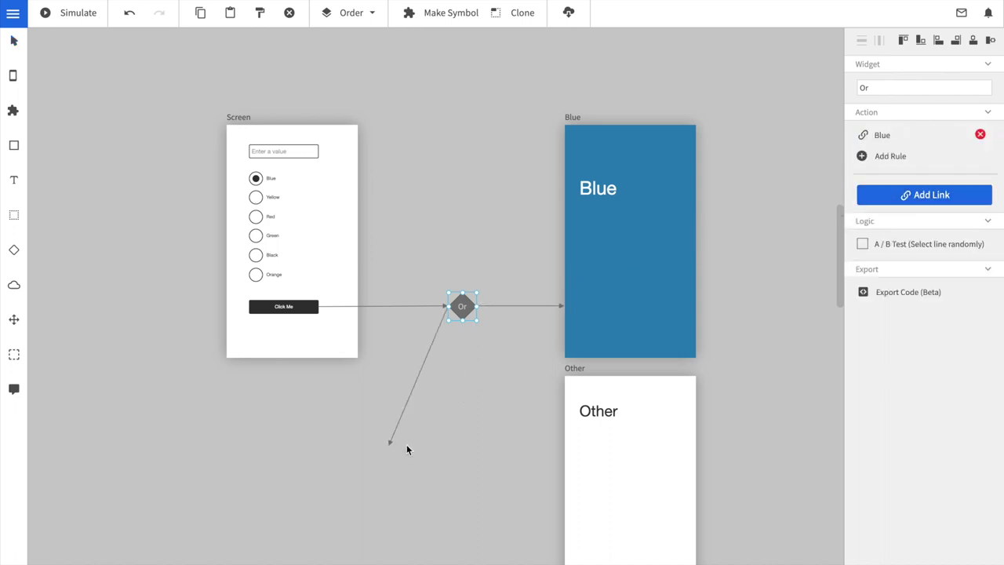
left_click(475, 440)
left_click(569, 440)
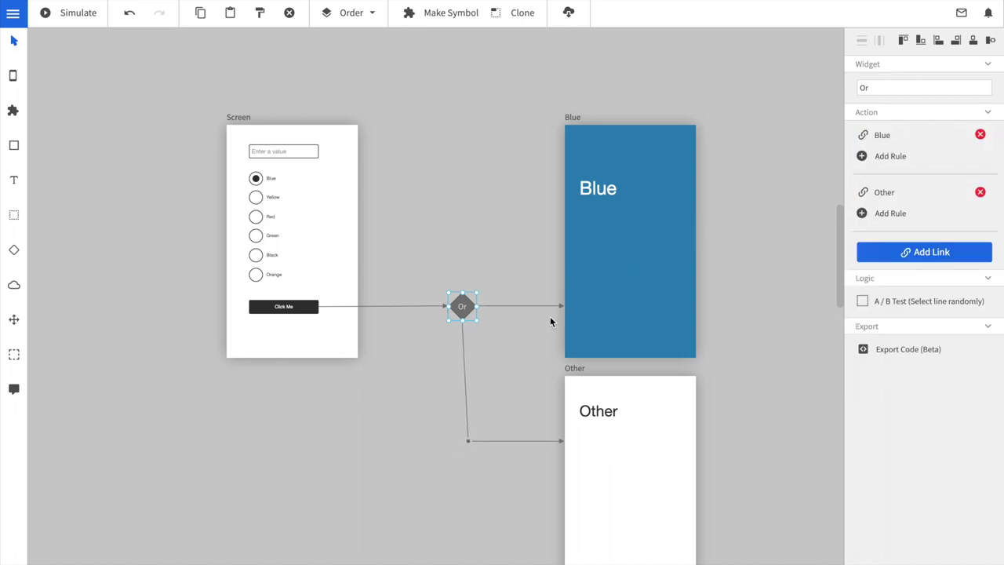
left_click(890, 159)
Save a DataBinding rule sending users to Blue when color equals Blue
left_click(547, 223)
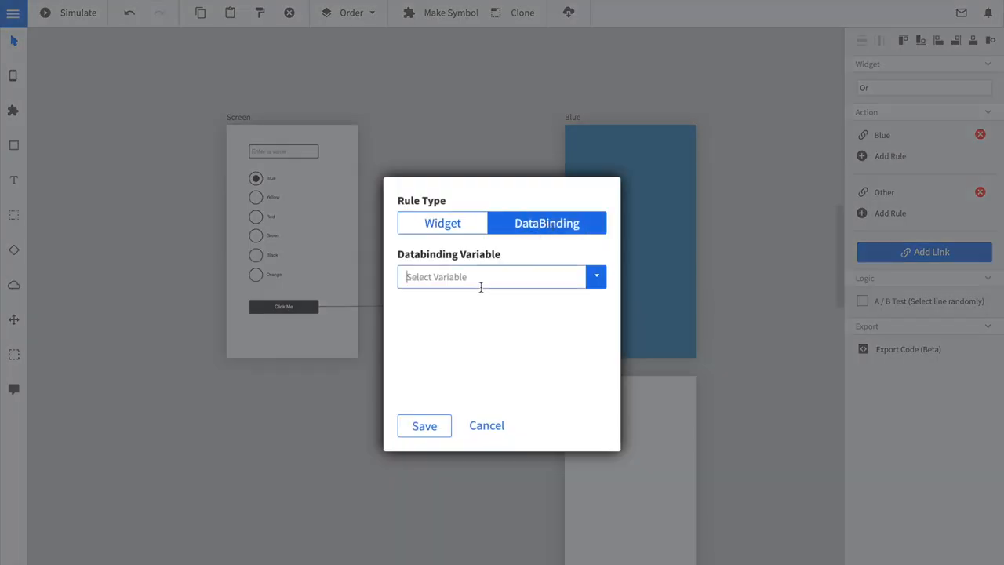
left_click(596, 276)
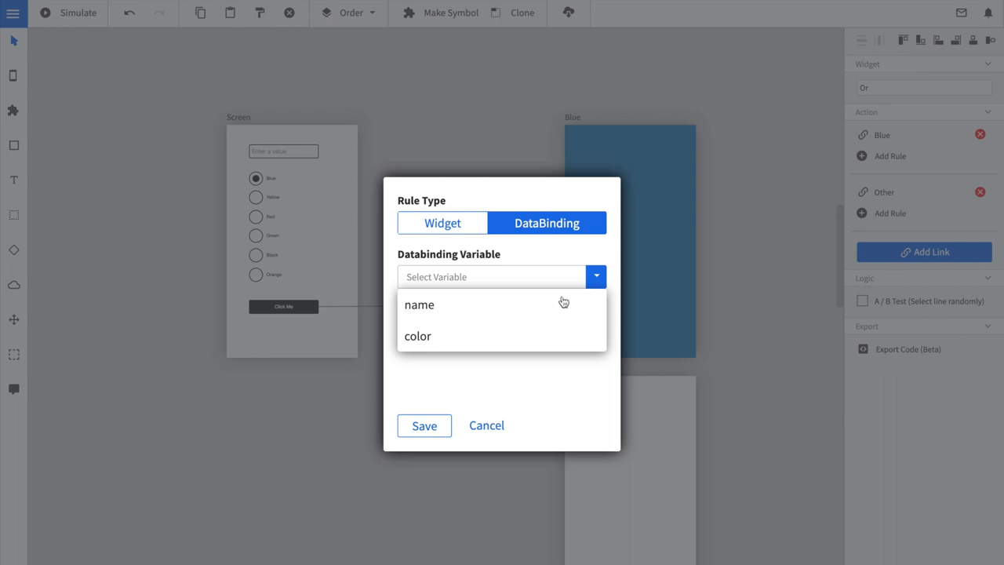
left_click(501, 336)
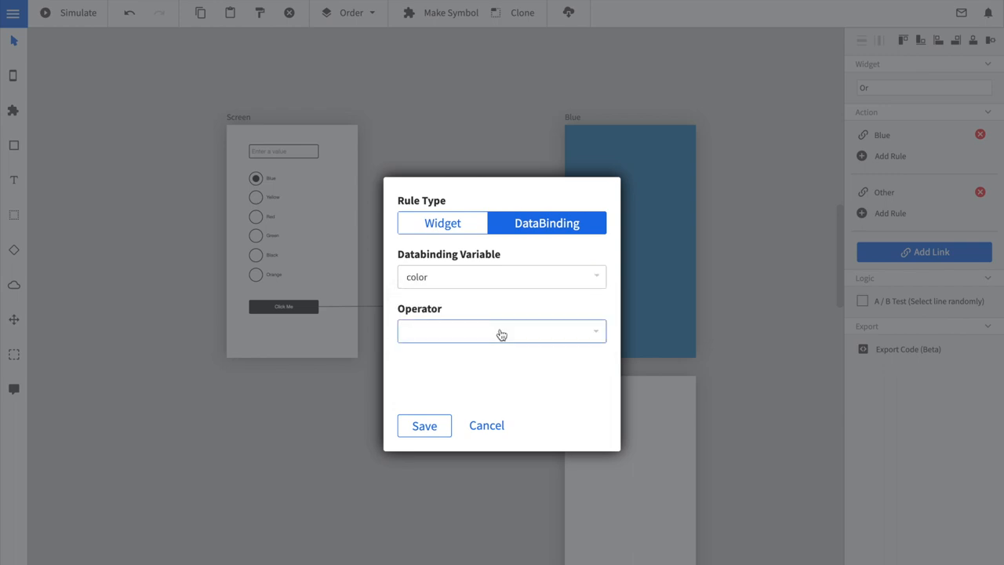
left_click(482, 332)
left_click(474, 354)
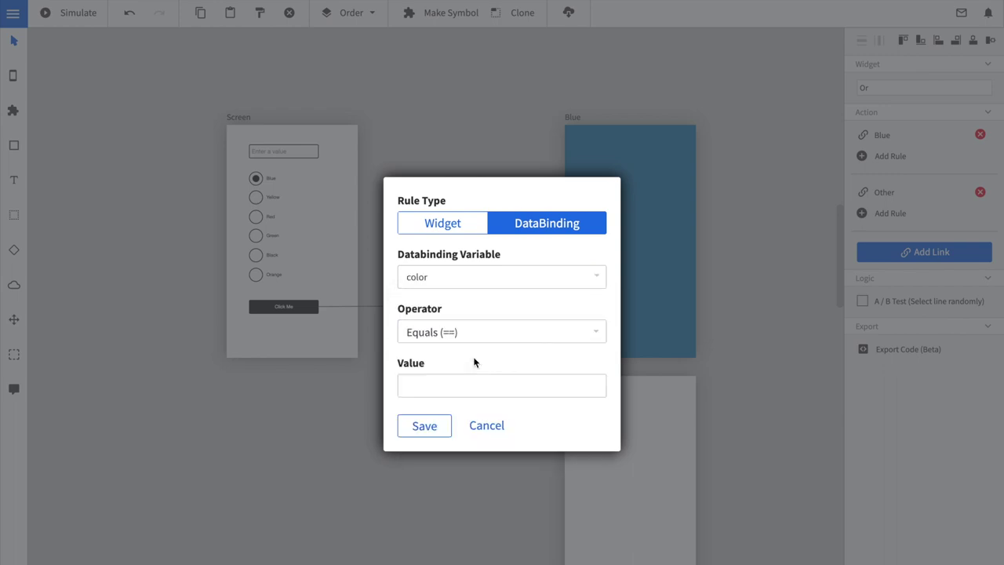
left_click(447, 390)
type("Blue")
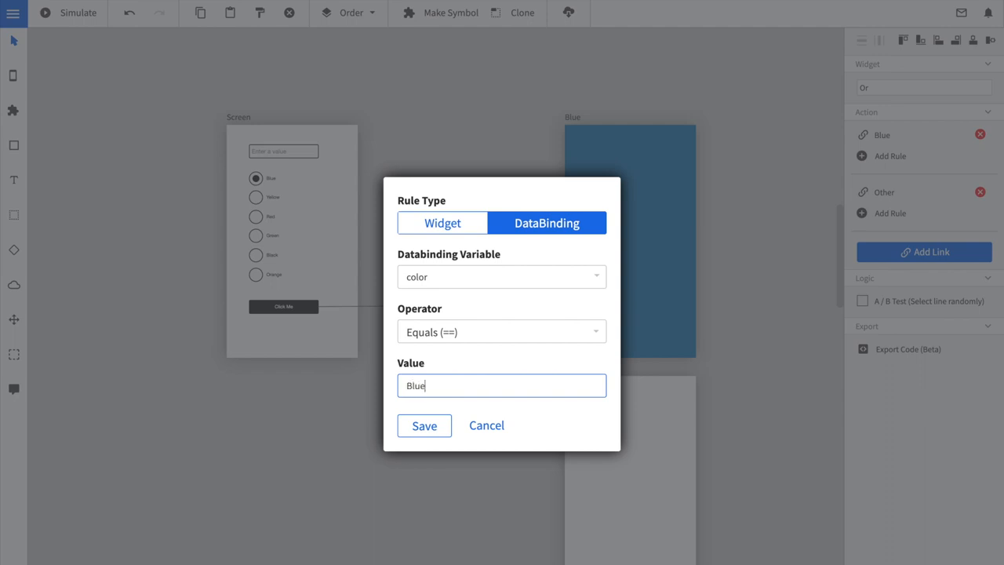
left_click(424, 425)
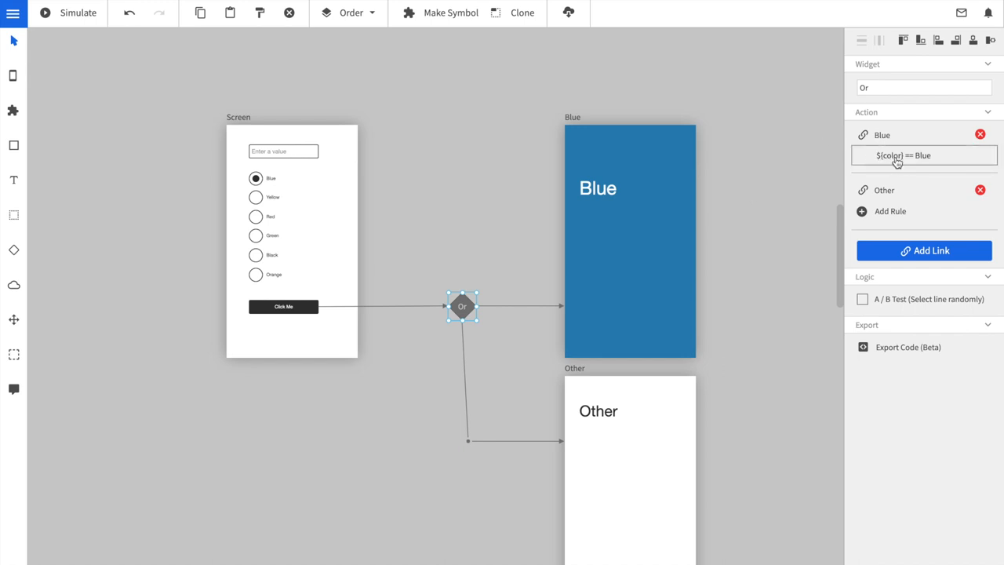
left_click(320, 211)
Run a quick simulation of the routing prototype and return to the editor
left_click(79, 14)
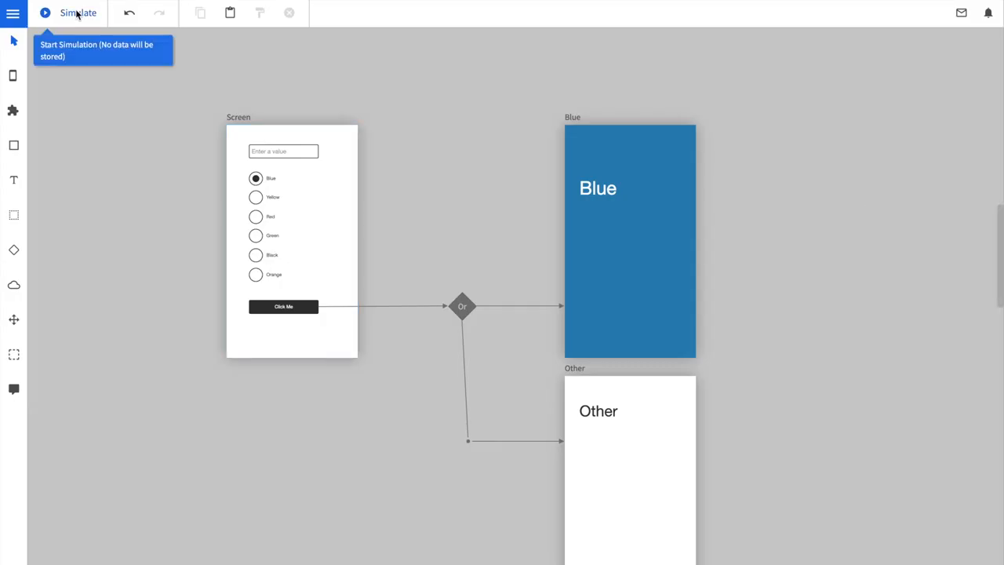
left_click(52, 14)
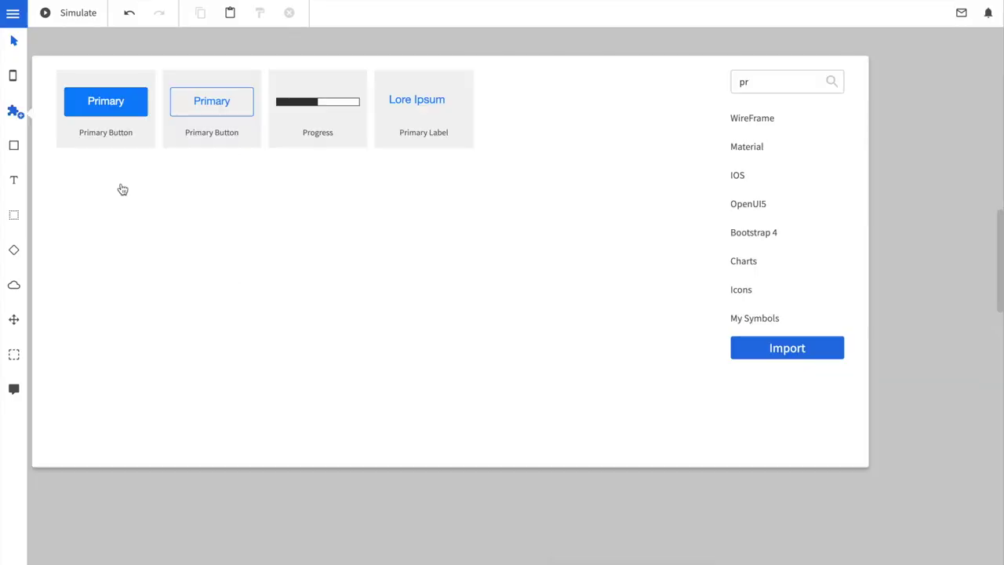
Place a progress bar with a slider below it and bind the bar to a new 'progress' variable
left_click_drag(317, 102, 256, 118)
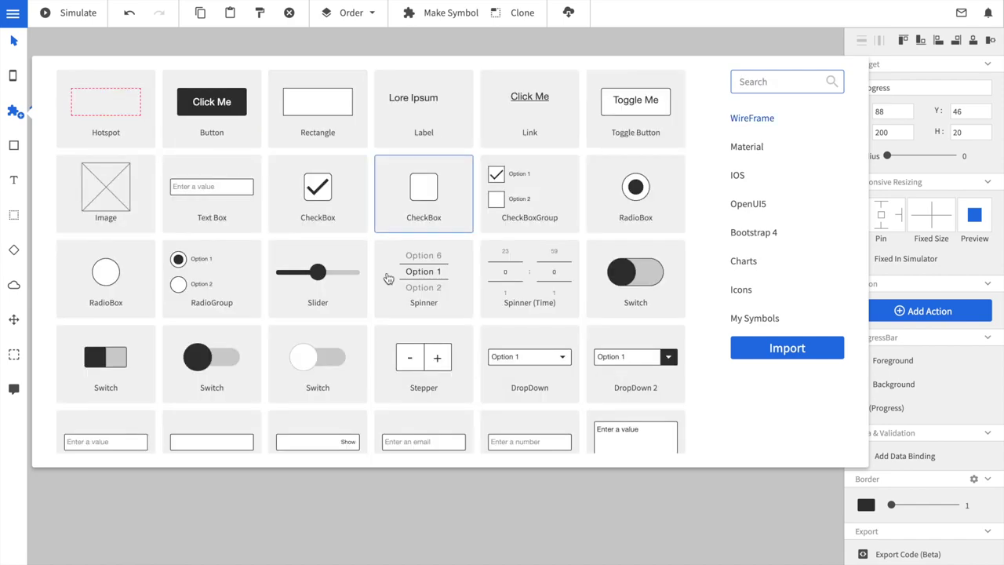
left_click_drag(343, 271, 259, 147)
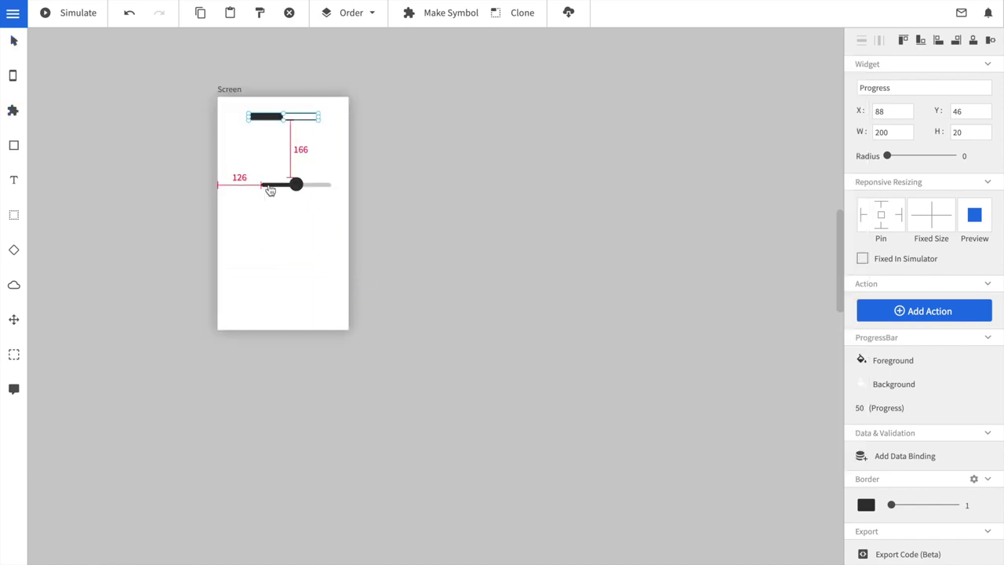
left_click(267, 117)
left_click(905, 456)
type("progress")
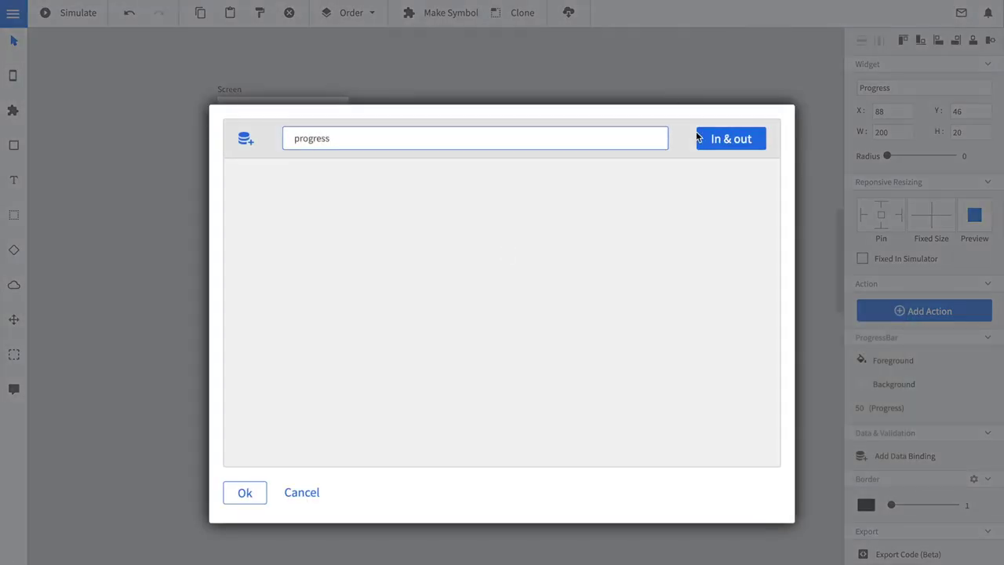
left_click(731, 138)
left_click(244, 492)
Bind the slider to the same 'progress' variable
left_click(282, 141)
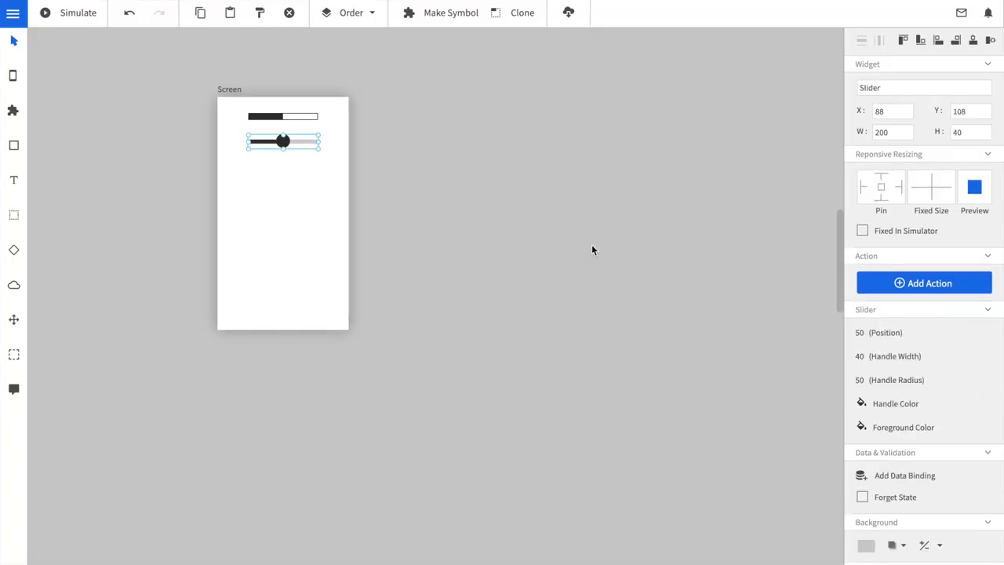
left_click(904, 474)
left_click(241, 179)
left_click(245, 492)
Simulate the prototype, dragging the slider so it drives the progress bar
left_click(273, 260)
left_click(76, 13)
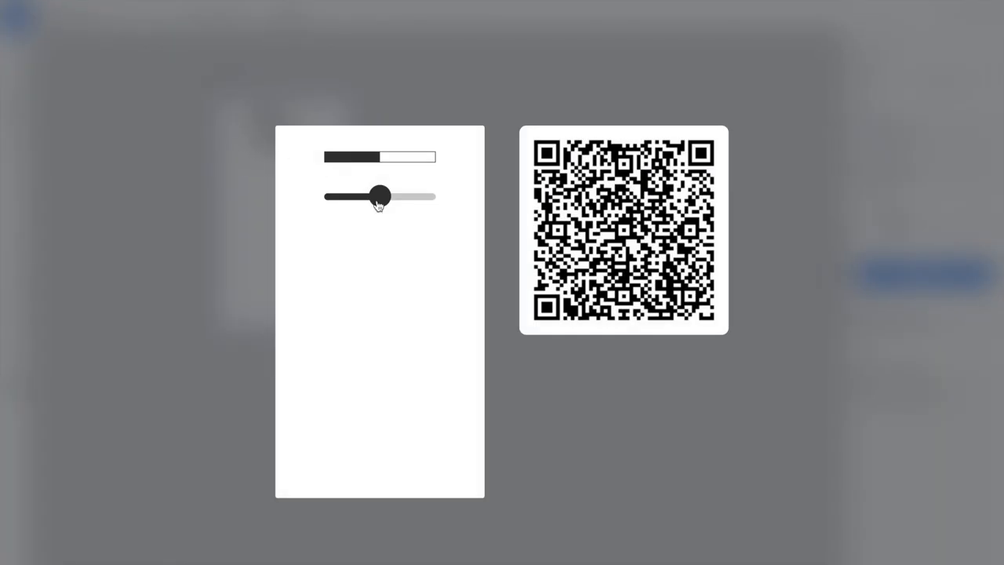
mouse_move(376, 197)
left_mouse_down()
mouse_move(345, 197)
mouse_move(392, 198)
mouse_move(380, 198)
left_mouse_up()
left_click(182, 225)
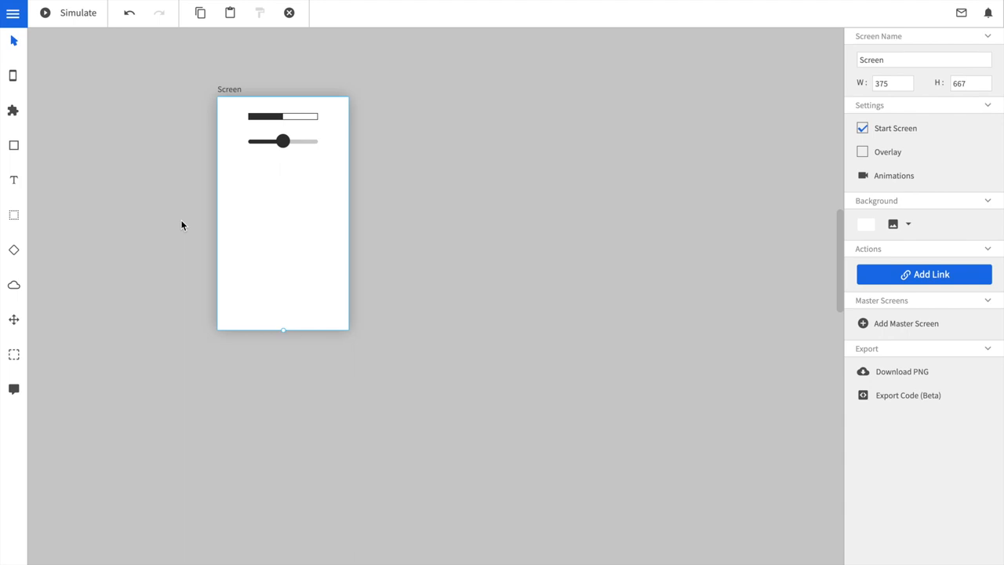
Add a Headline 3 widget right of the progress bar, narrowed to about half width
key("w")
scroll(181, 225, "down", 10)
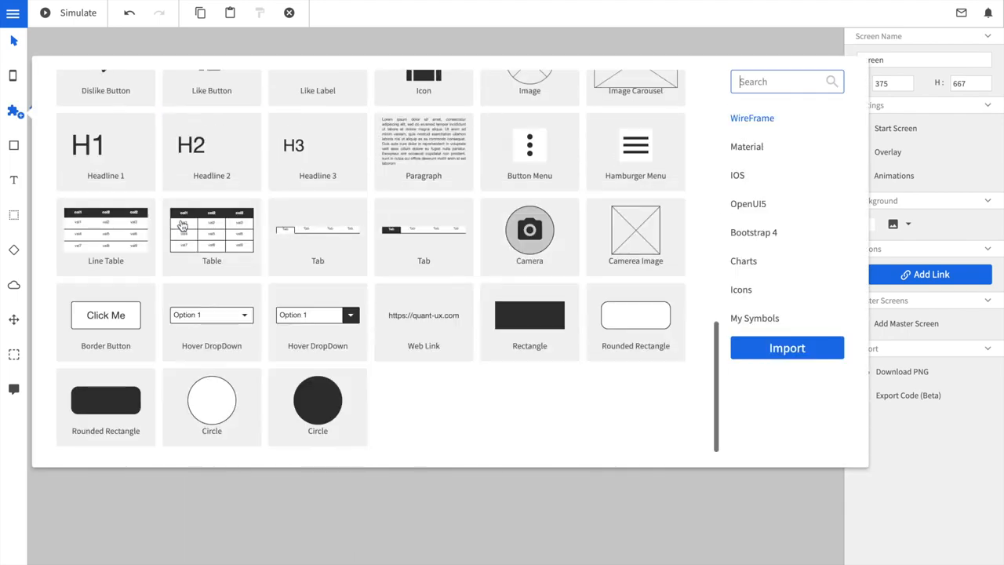
scroll(181, 226, "up", 2)
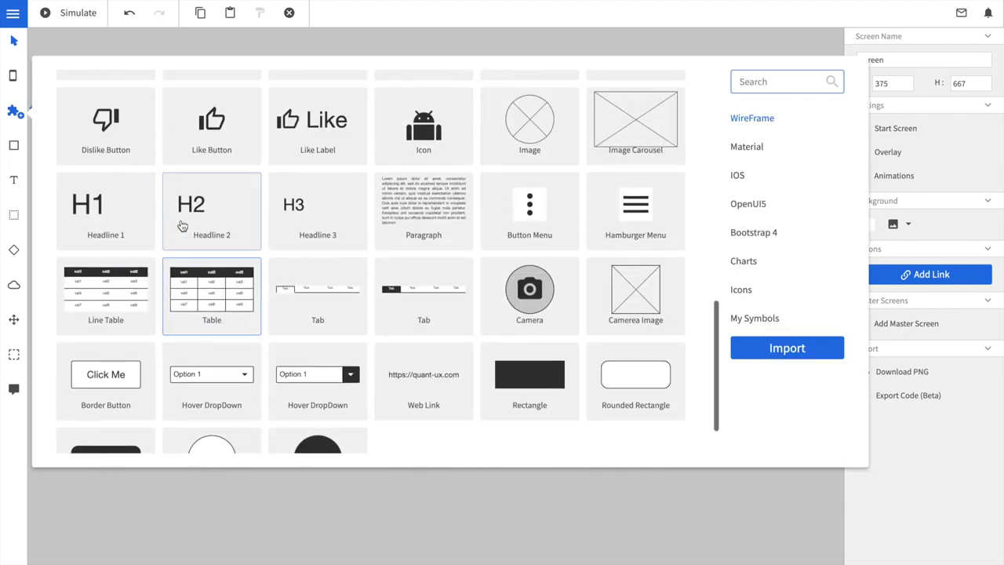
left_click(317, 227)
left_click(333, 120)
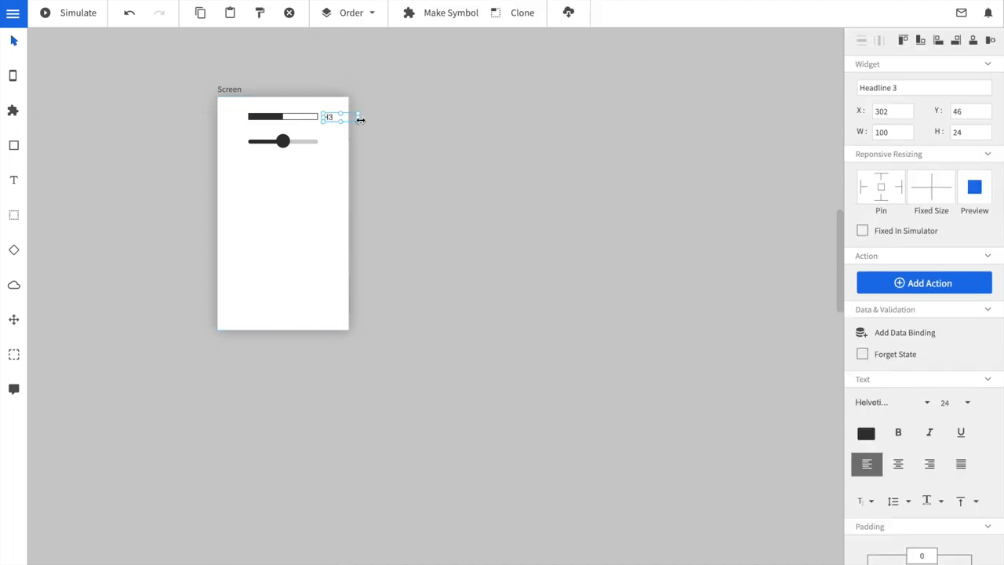
left_click_drag(360, 119, 343, 119)
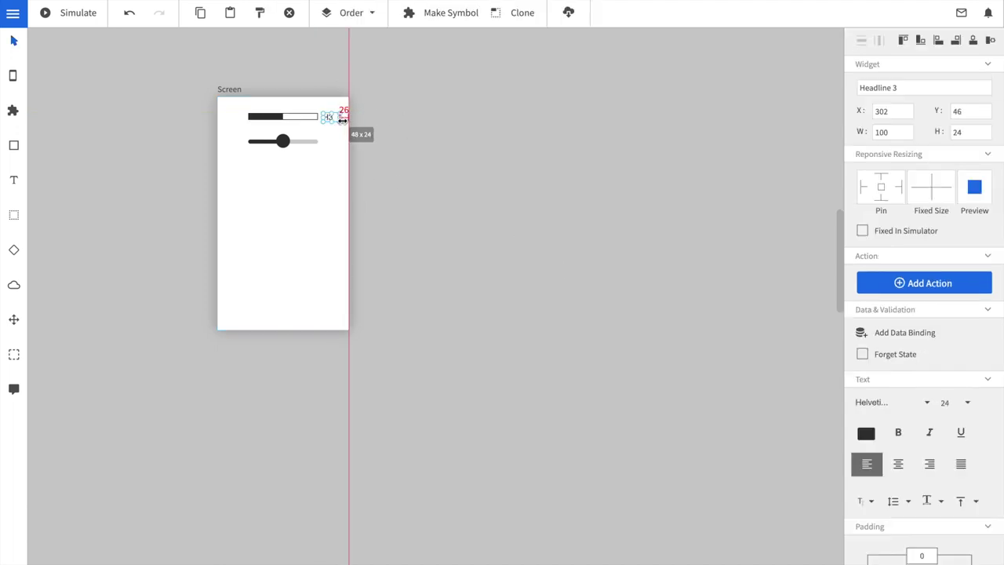
Bind the headline to the 'progress' variable
left_click(899, 331)
left_click(243, 179)
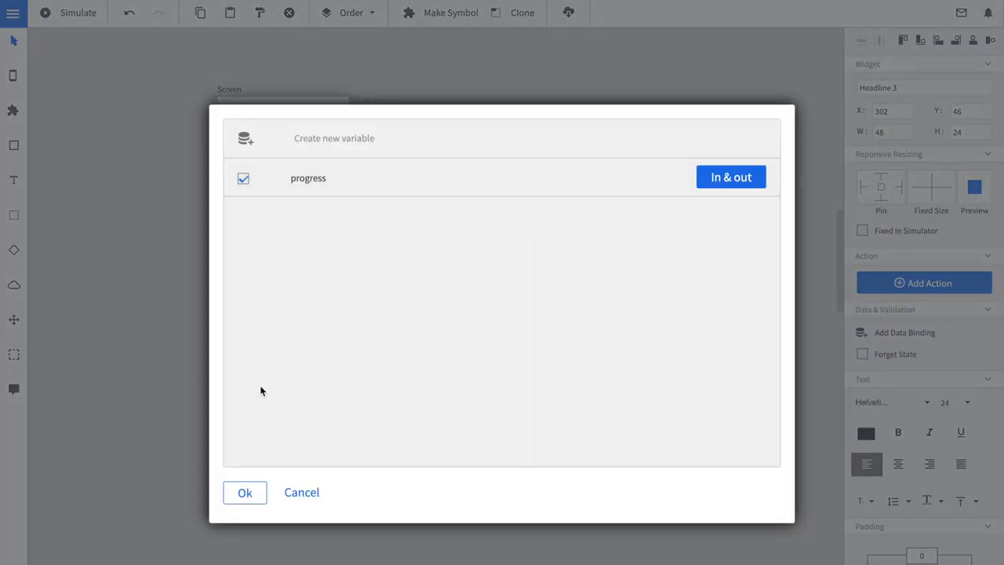
left_click(250, 493)
left_click(275, 271)
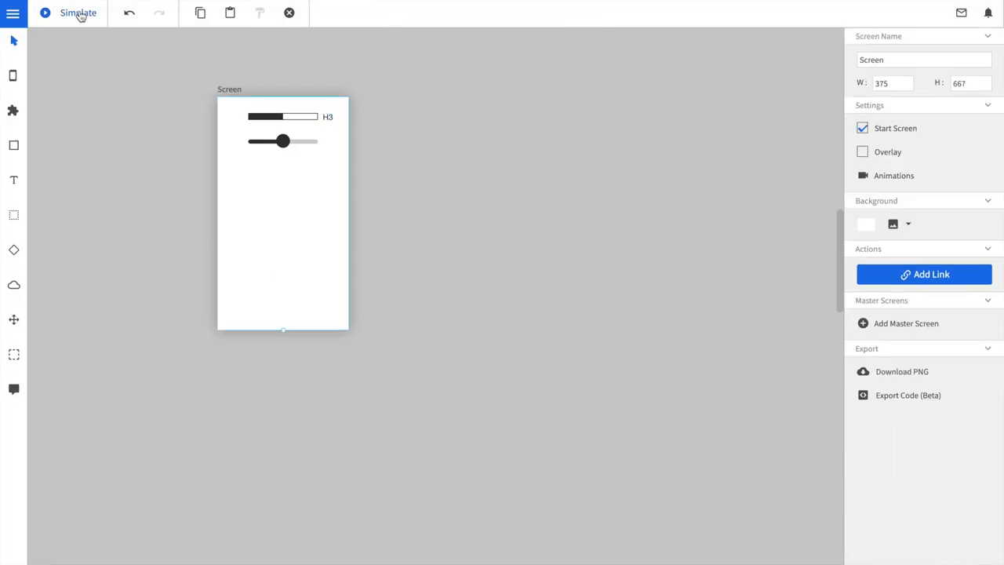
Simulate and move the slider back and forth so the bar and label follow its value
left_click(79, 13)
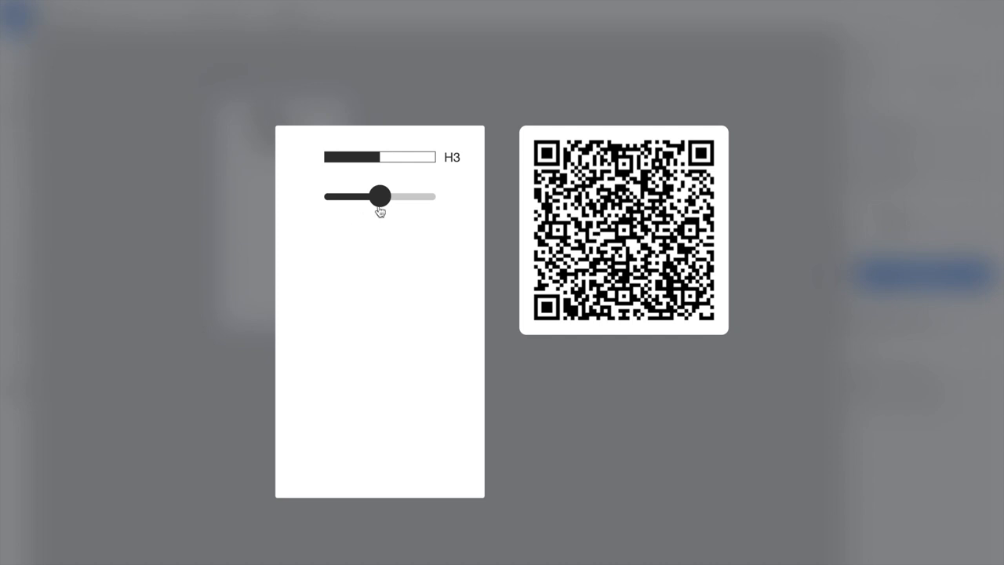
left_click_drag(380, 197, 351, 201)
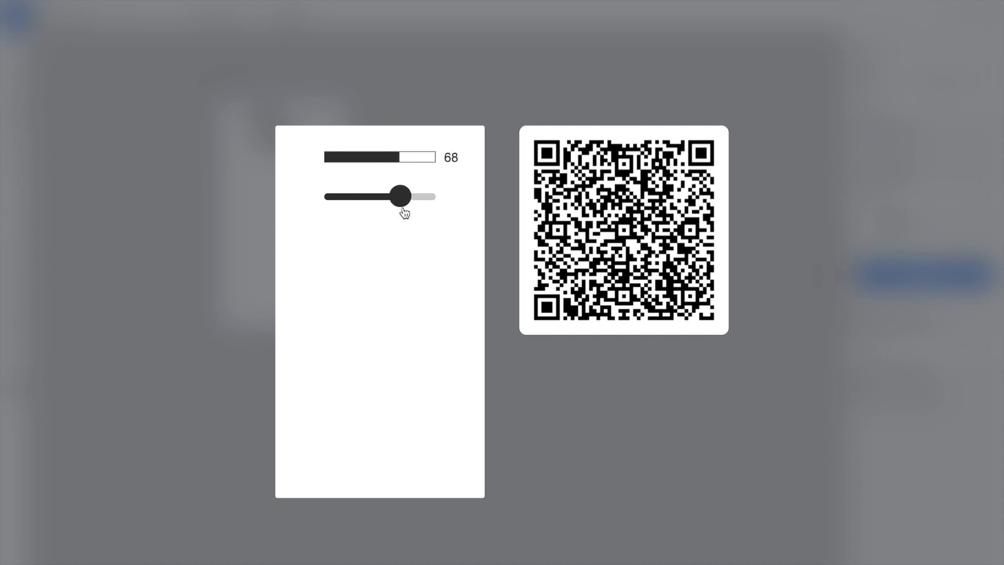
left_click_drag(404, 198, 372, 206)
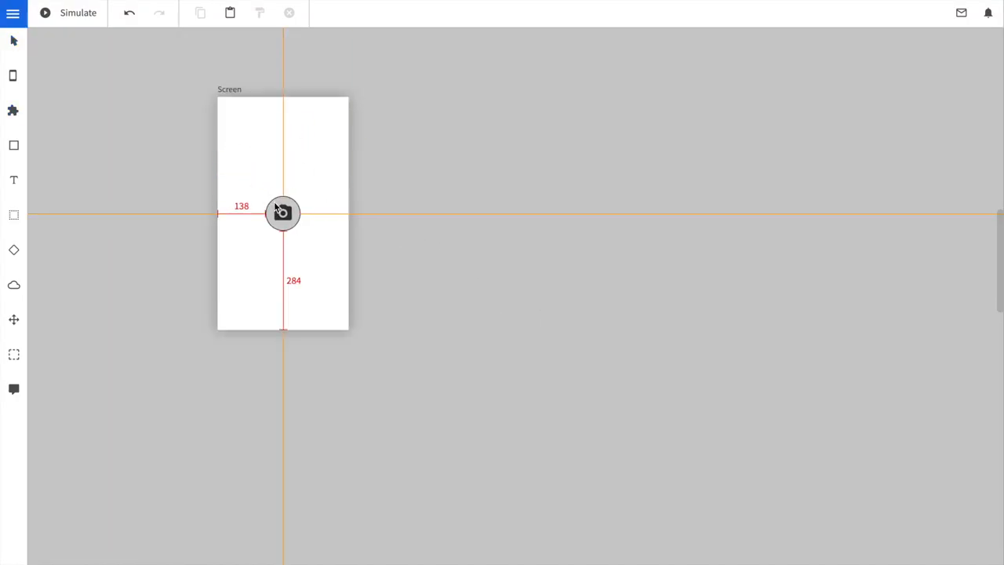
Place an enlarged, centered Camera widget on the screen
mouse_move(281, 184)
left_mouse_down()
mouse_move(281, 212)
mouse_move(239, 148)
left_mouse_up()
left_click_drag(276, 202, 284, 215)
left_click(383, 216)
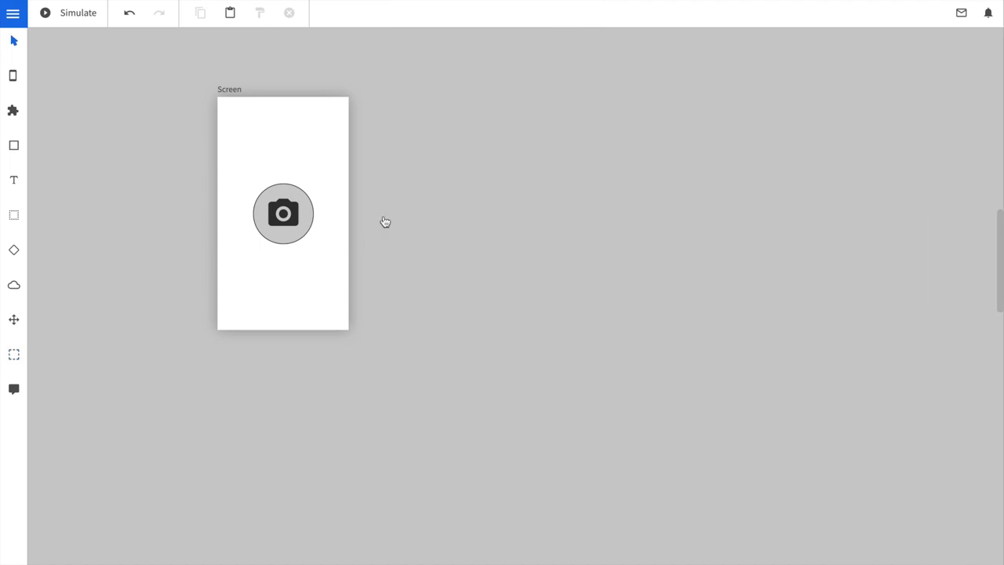
Create an empty Screen 1 beside the first and add an enlarged Camera Image placeholder to it
key("s")
left_click(179, 177)
left_click(415, 104)
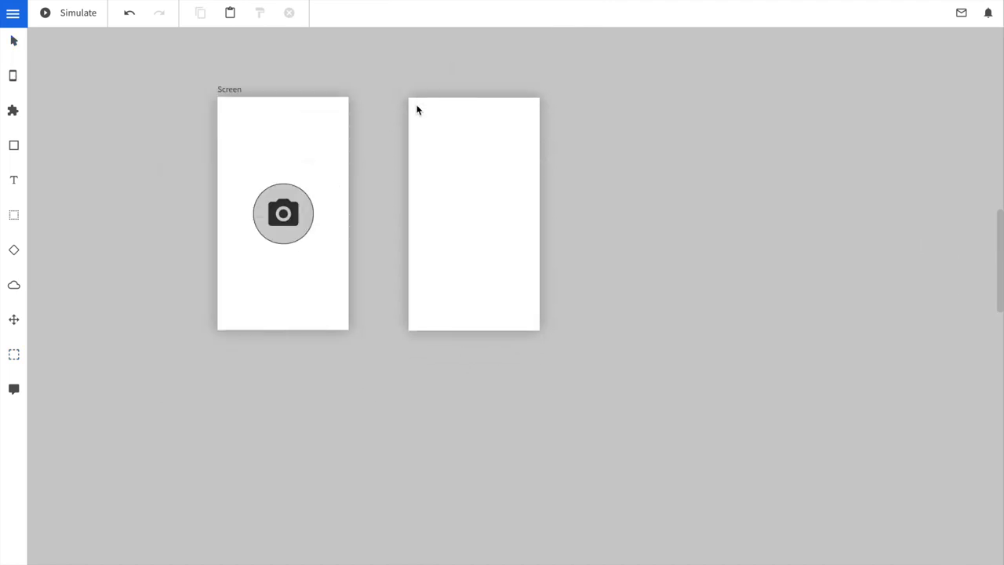
key("w")
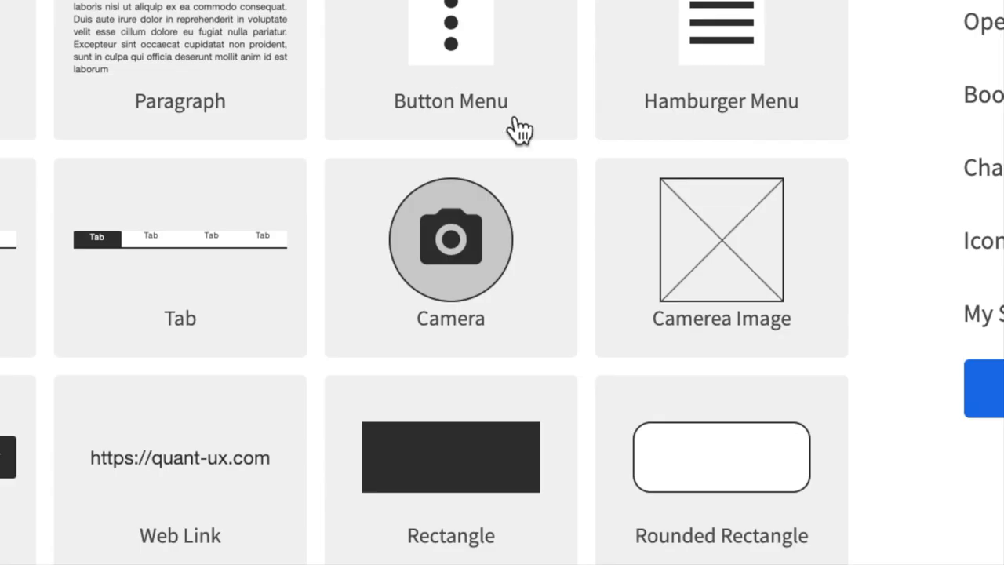
left_click(646, 291)
left_click(442, 157)
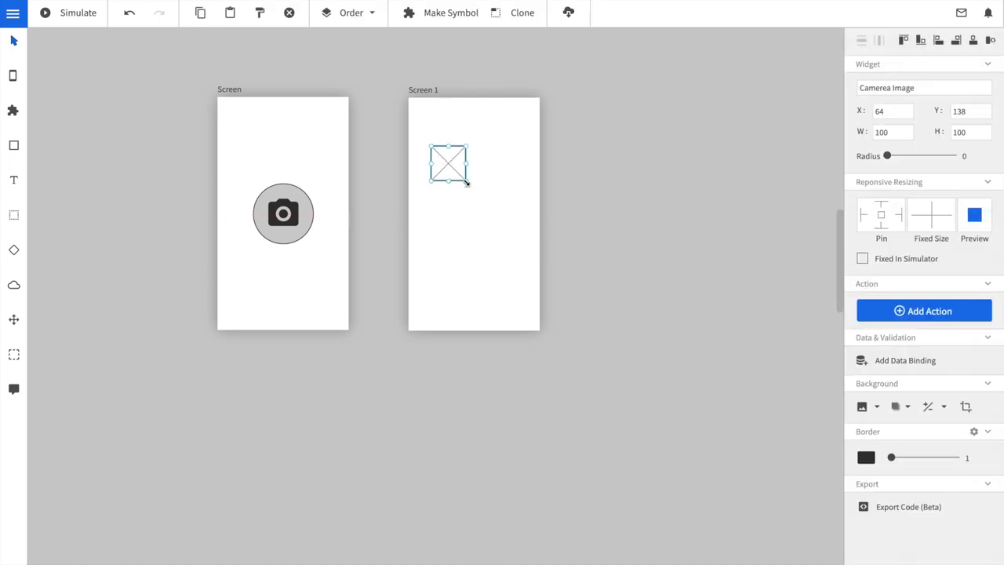
left_click_drag(465, 181, 517, 217)
Bind the camera widget to a new 'image' variable
left_click(304, 226)
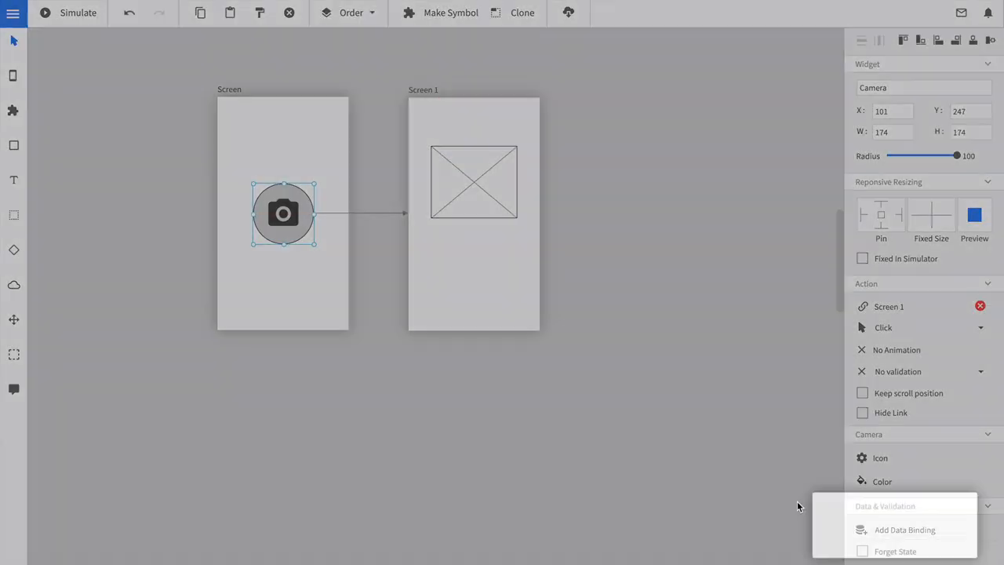
left_click(881, 526)
left_click(295, 137)
type("image")
key("Return")
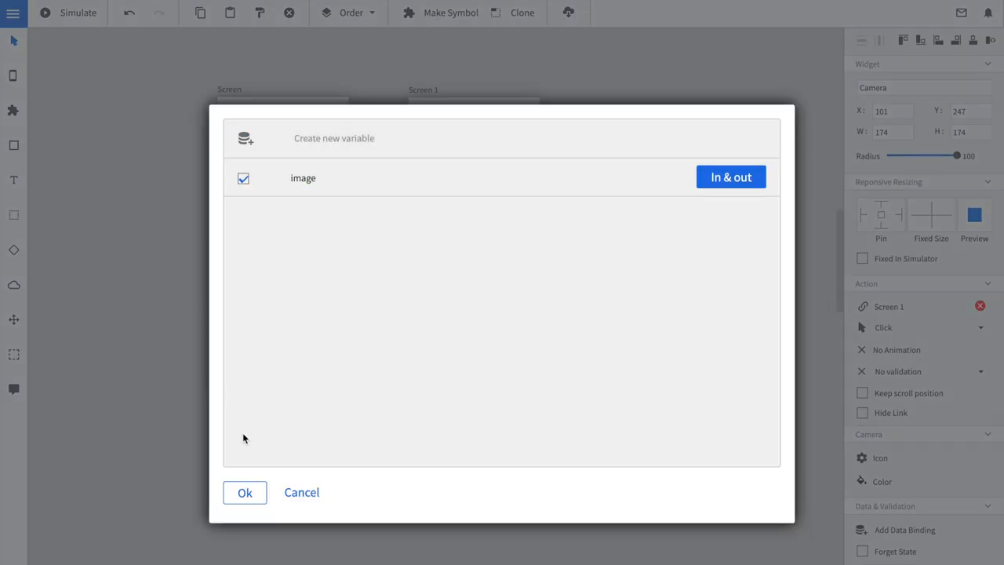
left_click(244, 493)
Bind Screen 1's image placeholder to the 'image' variable and start the simulator
left_click(485, 153)
left_click(930, 363)
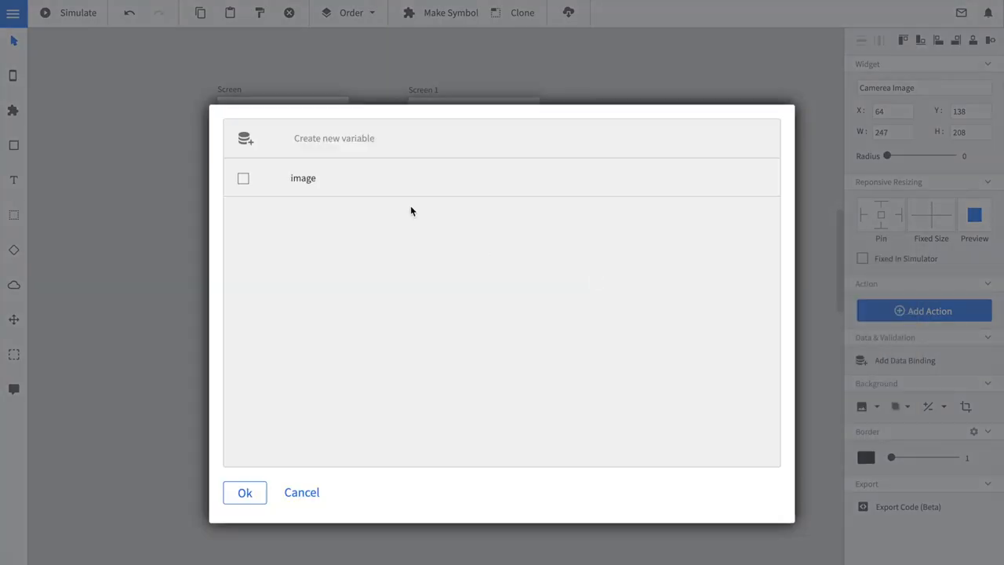
left_click(244, 178)
left_click(245, 493)
left_click(250, 129)
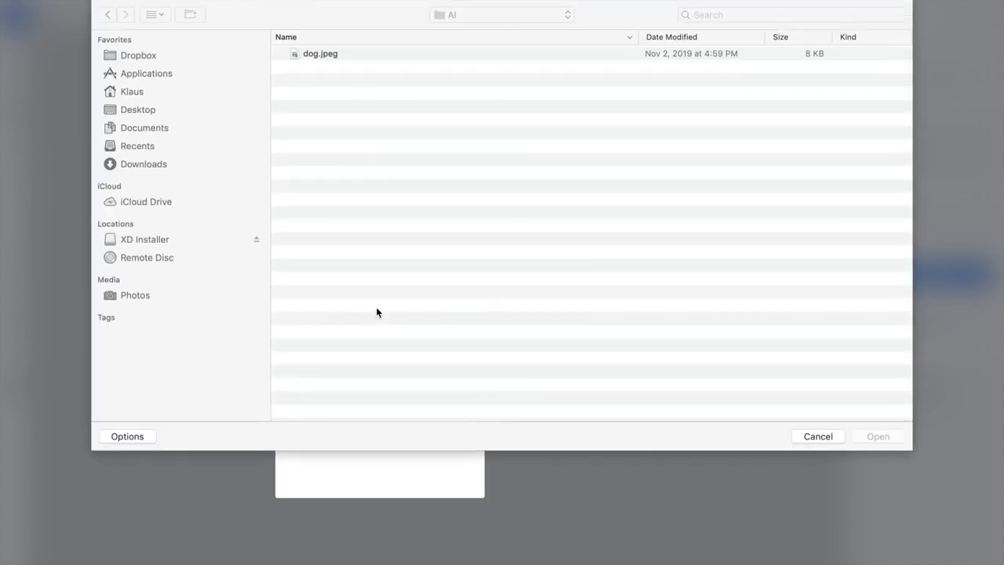
Choose dog.jpeg in the file dialog and upload it through the camera widget
left_click(326, 55)
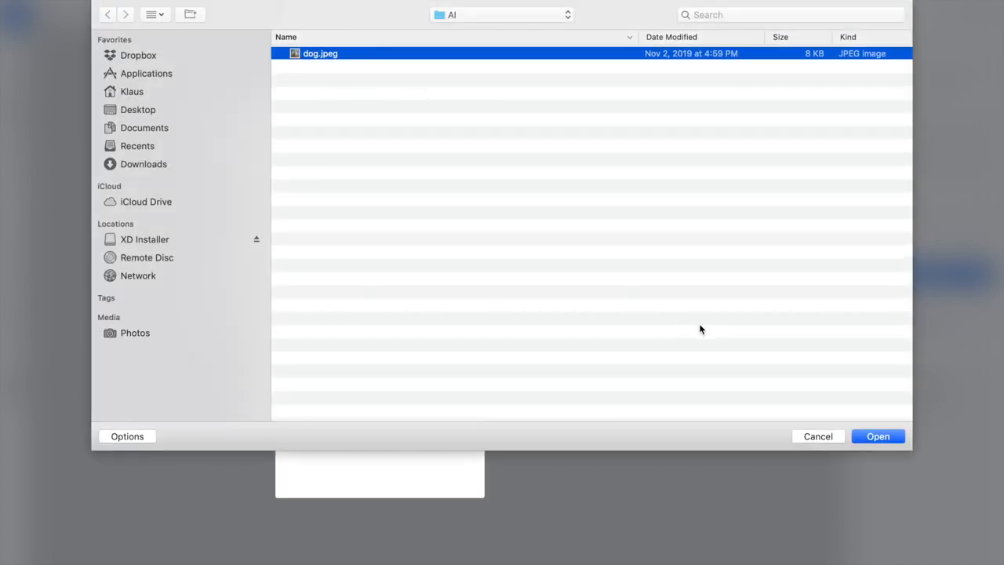
left_click(879, 437)
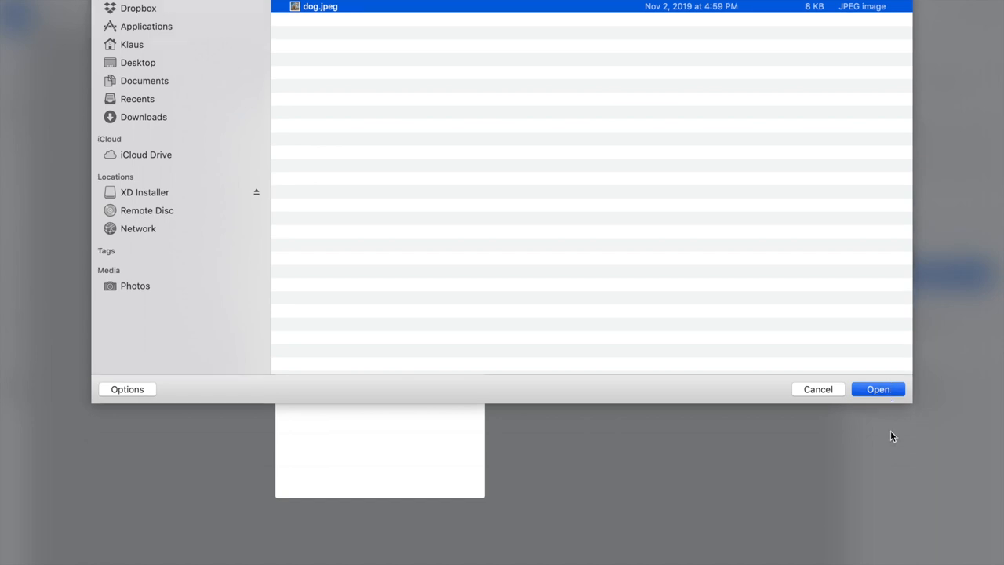